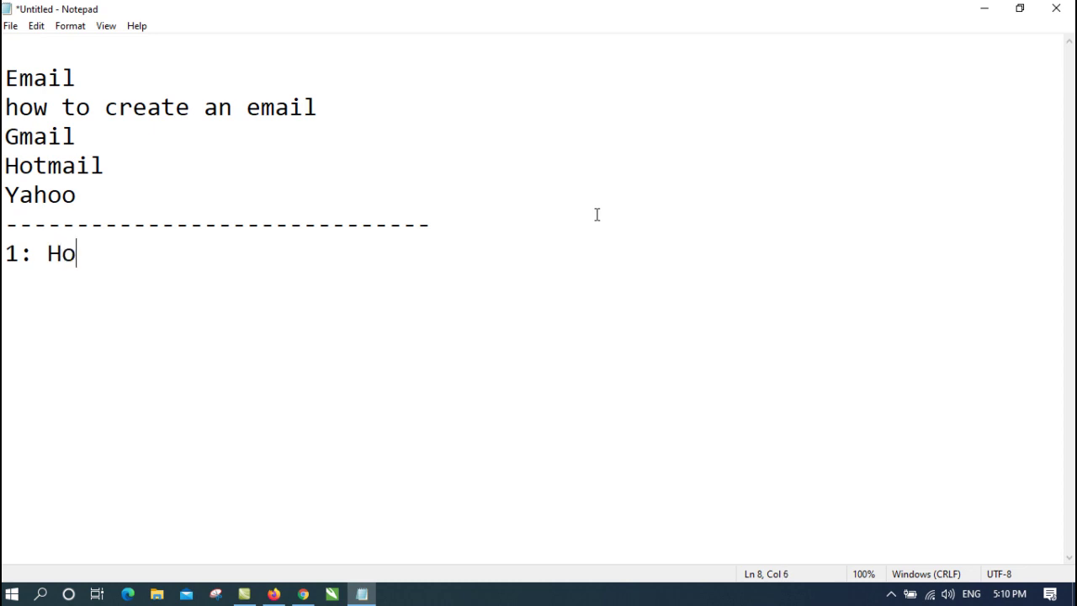
# Complete the first question line as '1: How to send the email'
pyautogui.write('nd the email')
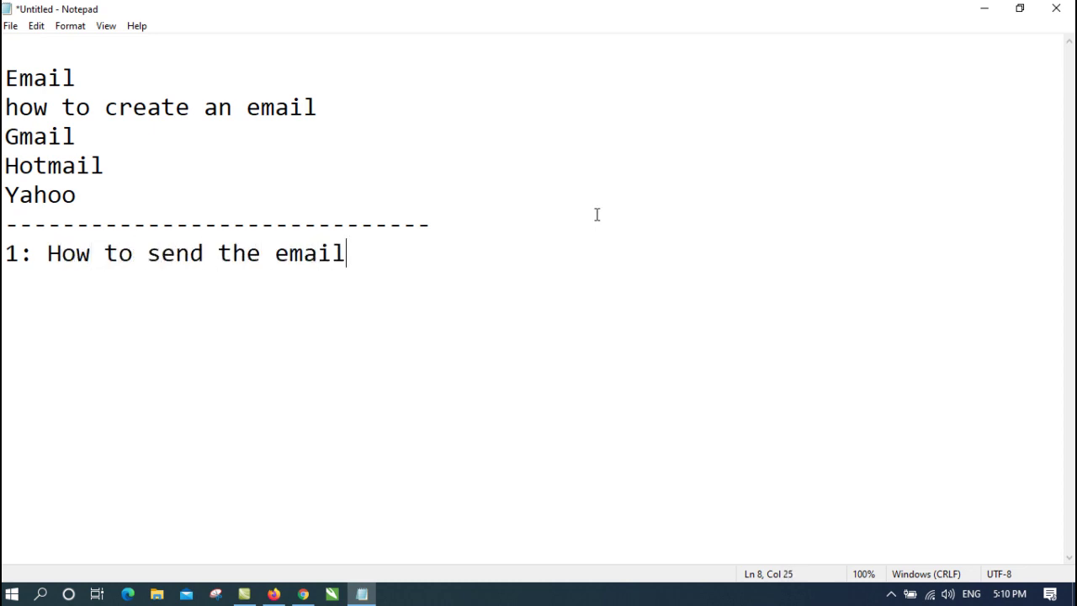
# End question 1 with '?' and add '2: How to receive the email?'
pyautogui.press('Return')
pyautogui.press('BackSpace')
pyautogui.write('?')
pyautogui.press('Return')
pyautogui.write('2: How')
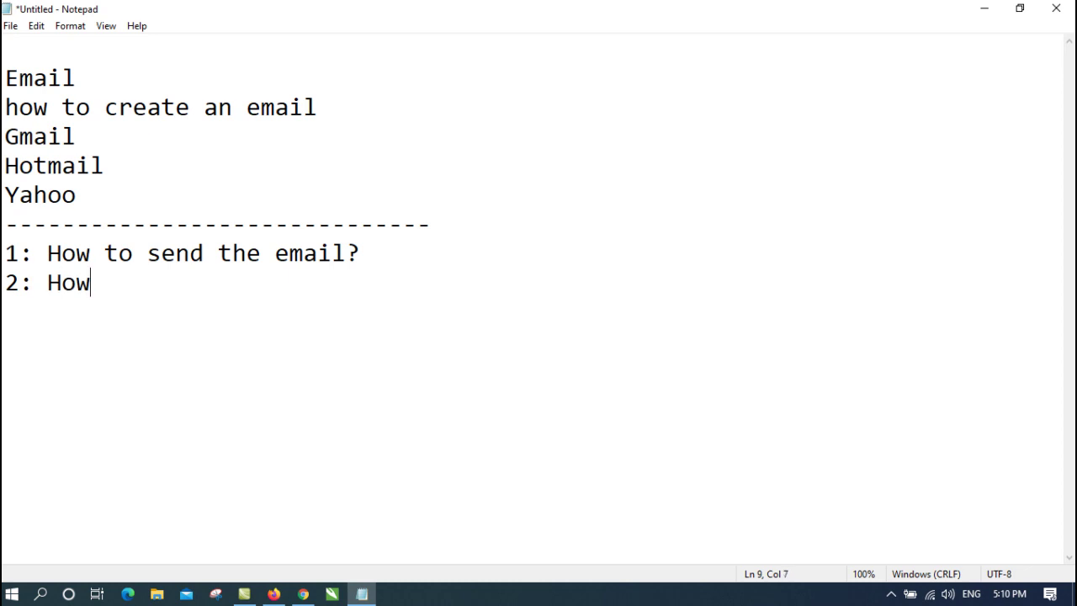
pyautogui.write(' to receive the email')
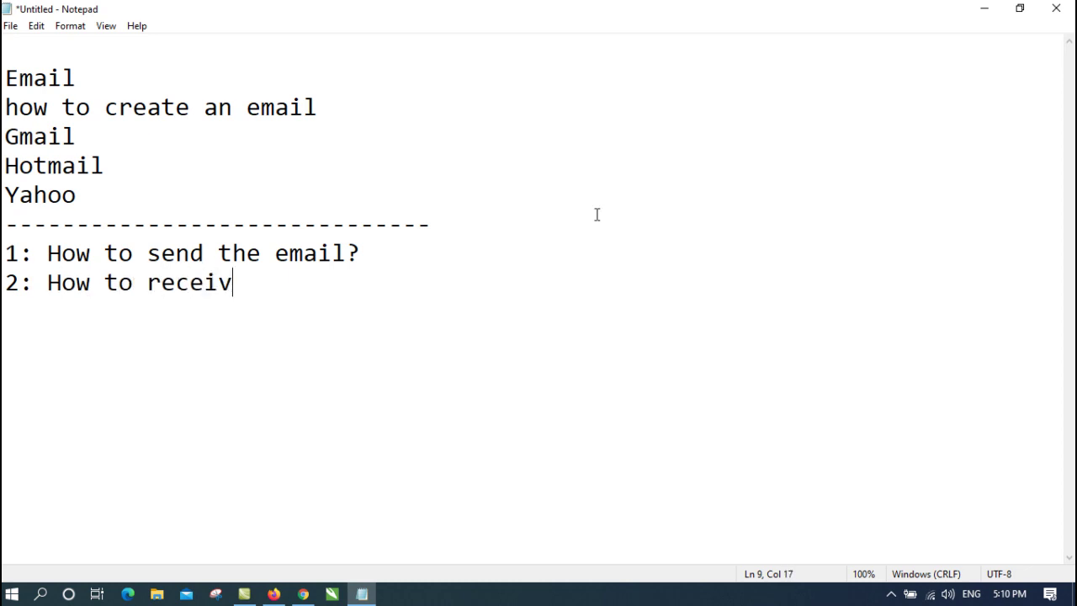
pyautogui.press('Return')
pyautogui.press('BackSpace')
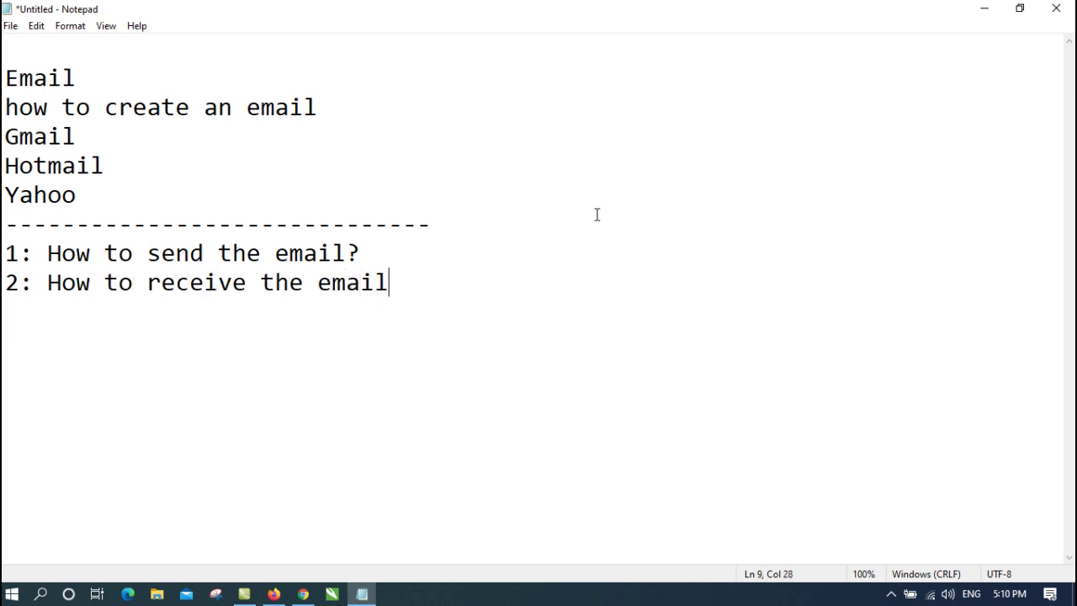
pyautogui.write('?')
pyautogui.press('Return')
# Add '3: How to send the picture, file in email?' and '4: How to download picture, file, video from email?'
pyautogui.write('3:')
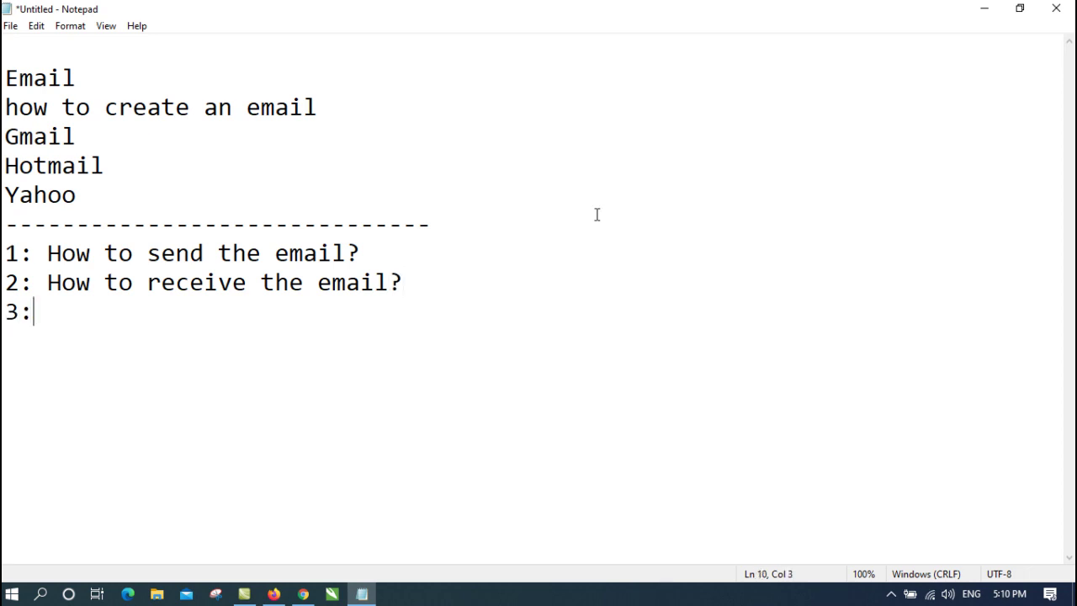
pyautogui.write(' How to send')
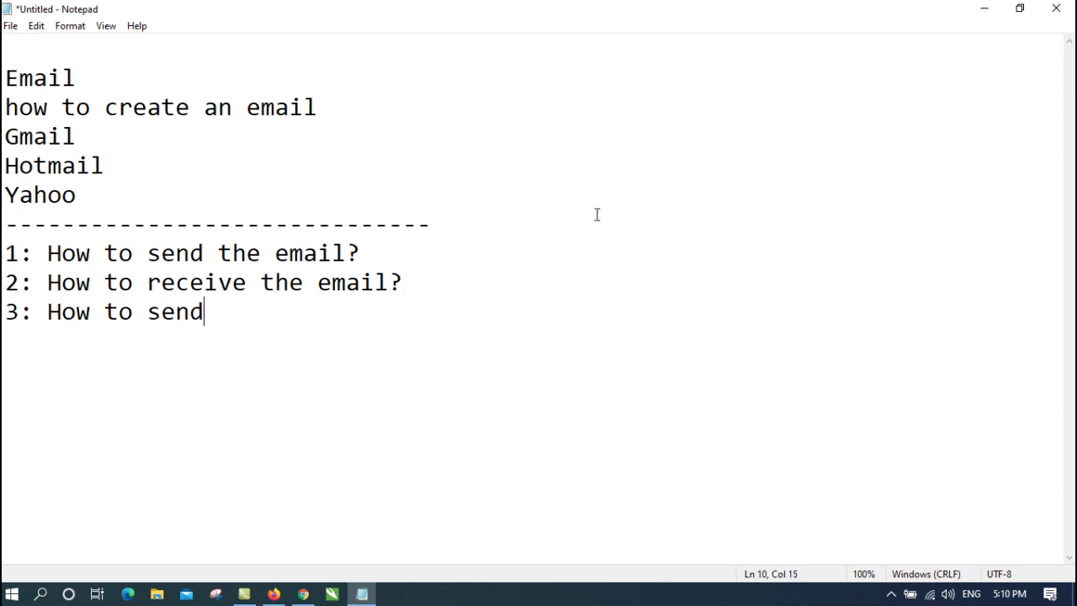
pyautogui.press('BackSpace')
pyautogui.press('BackSpace')
pyautogui.write('d the picture, f')
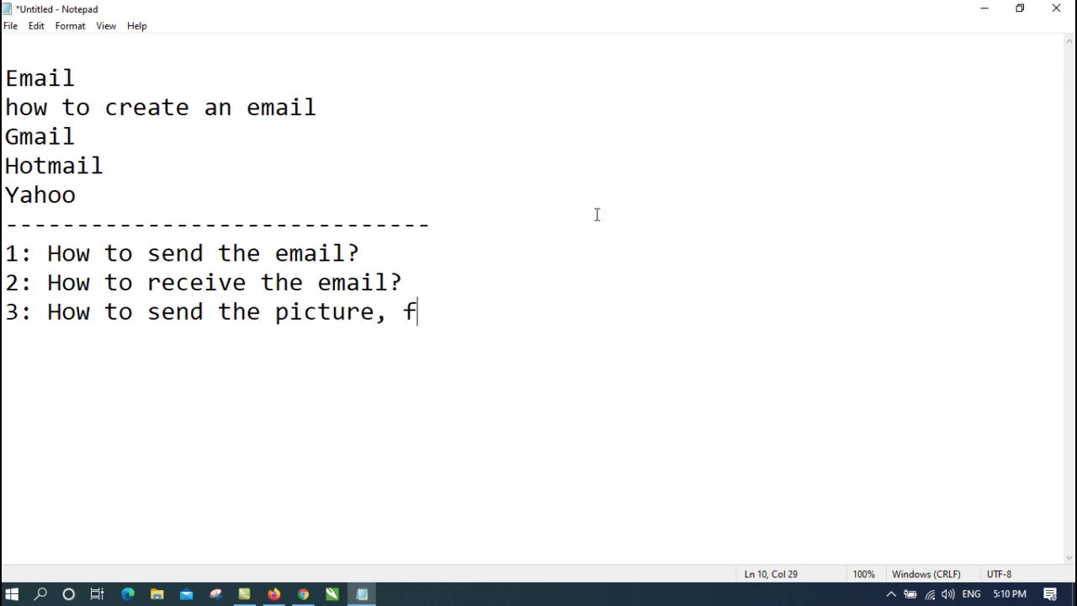
pyautogui.write('ile in')
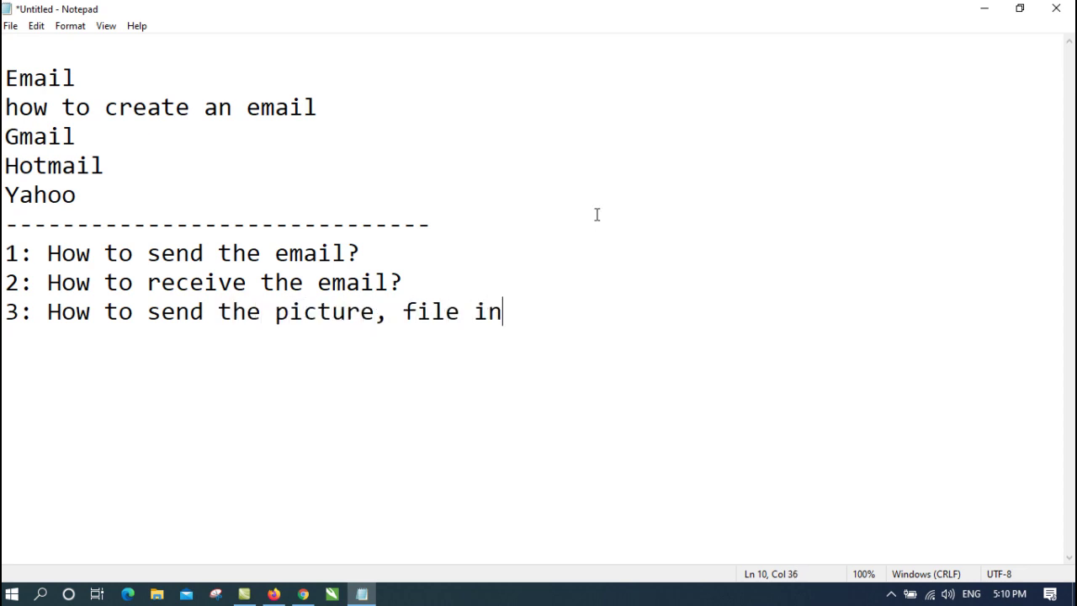
pyautogui.press('BackSpace')
pyautogui.press('BackSpace')
pyautogui.write('in email?')
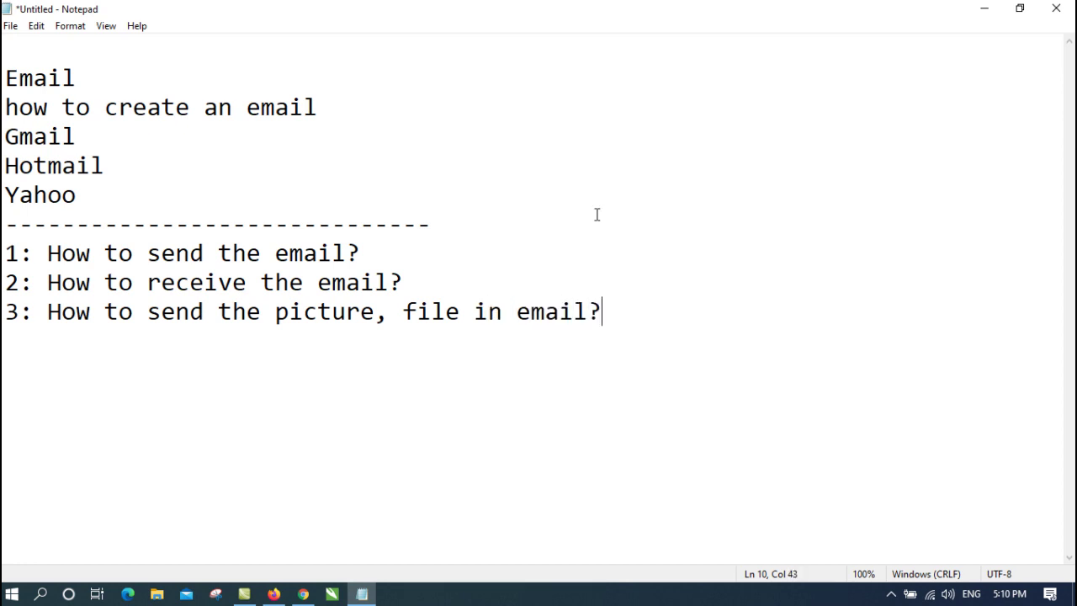
pyautogui.press('Return')
pyautogui.write('4: How to d')
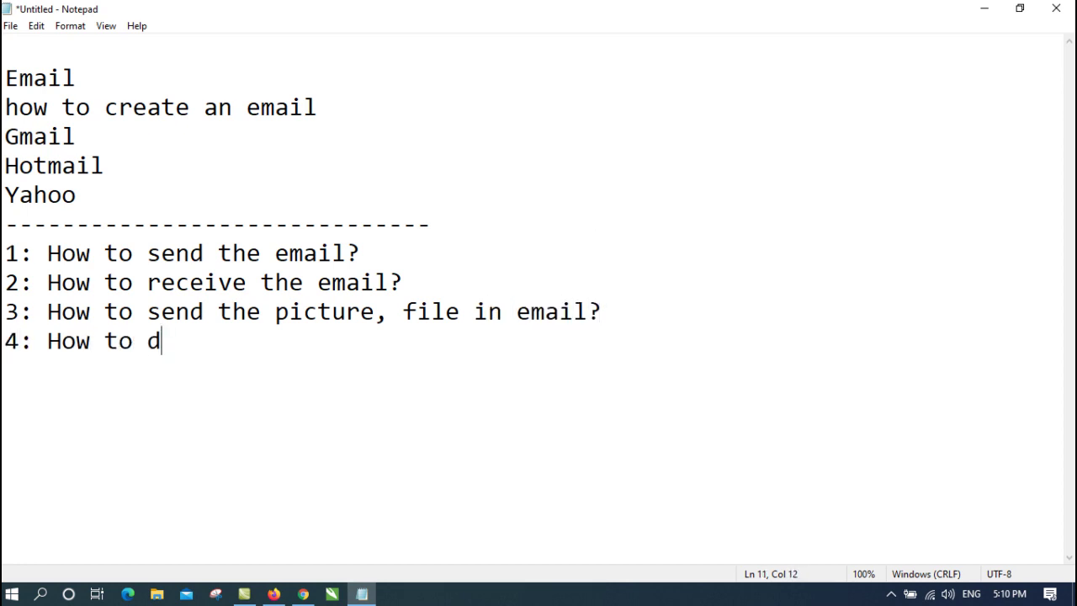
pyautogui.write('ownload picture, file, ')
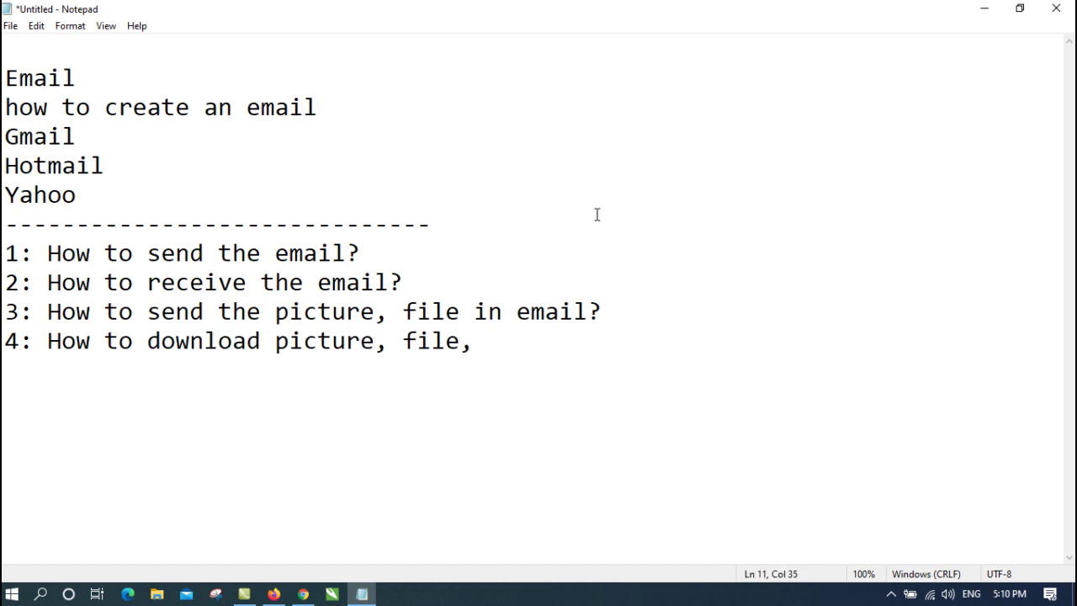
pyautogui.write('video from email?')
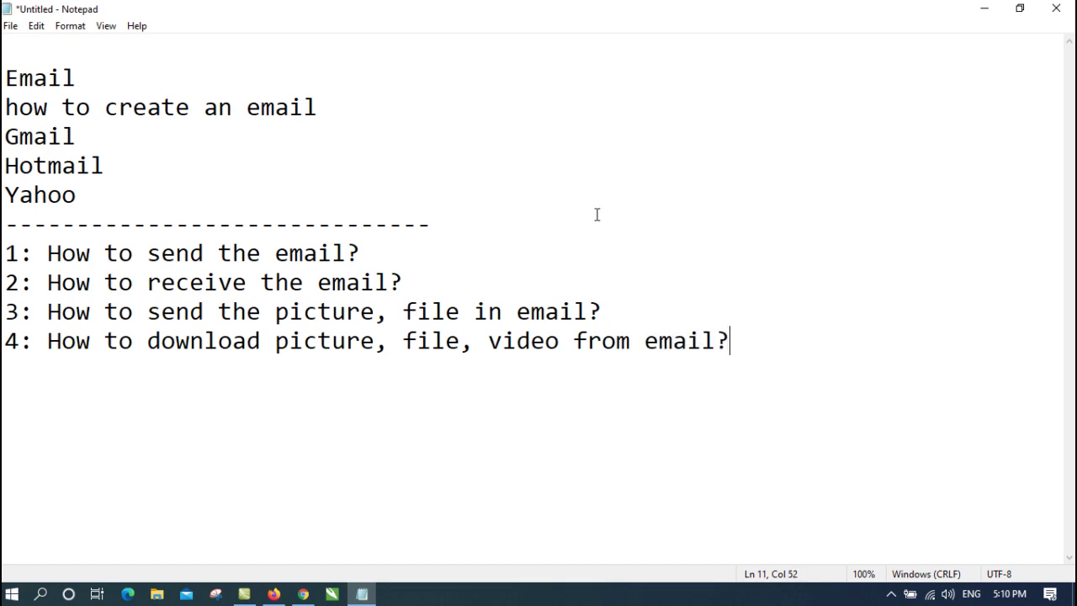
pyautogui.press('Return')
# Minimise Notepad and bring the browser with the Gmail inbox to the front
pyautogui.click(348, 279)
pyautogui.click(377, 251)
pyautogui.click(984, 8)
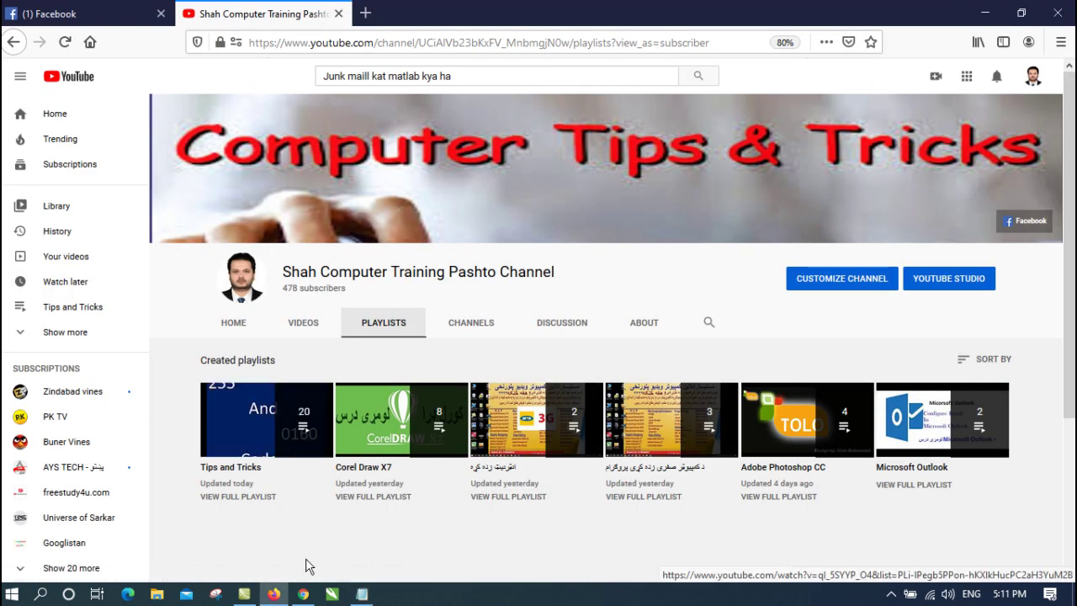
pyautogui.click(303, 594)
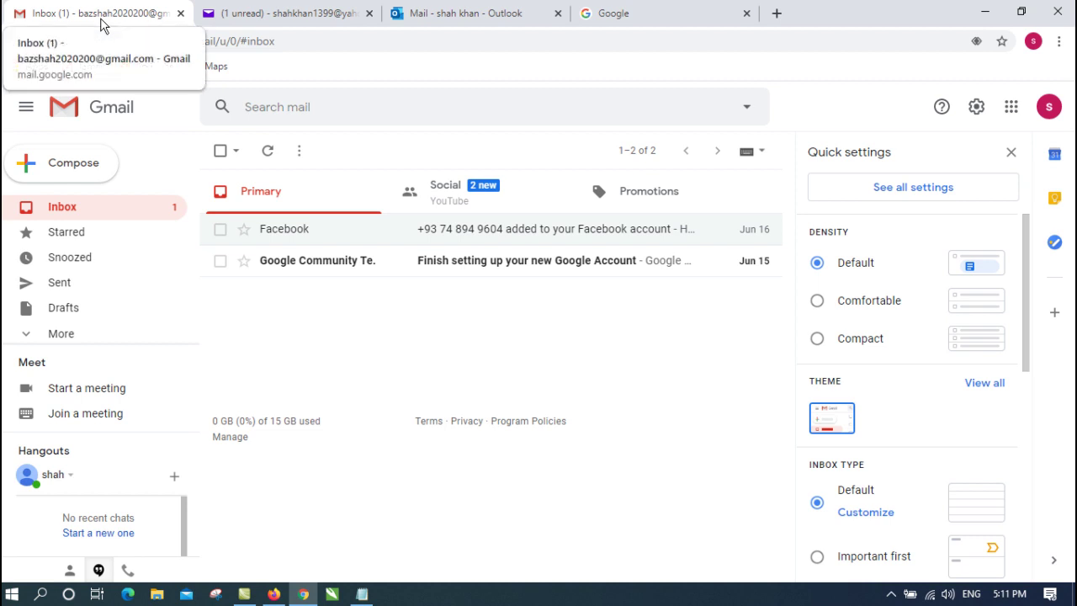
# Start a new Gmail message to the Yahoo account with subject 'Salam'
pyautogui.click(75, 168)
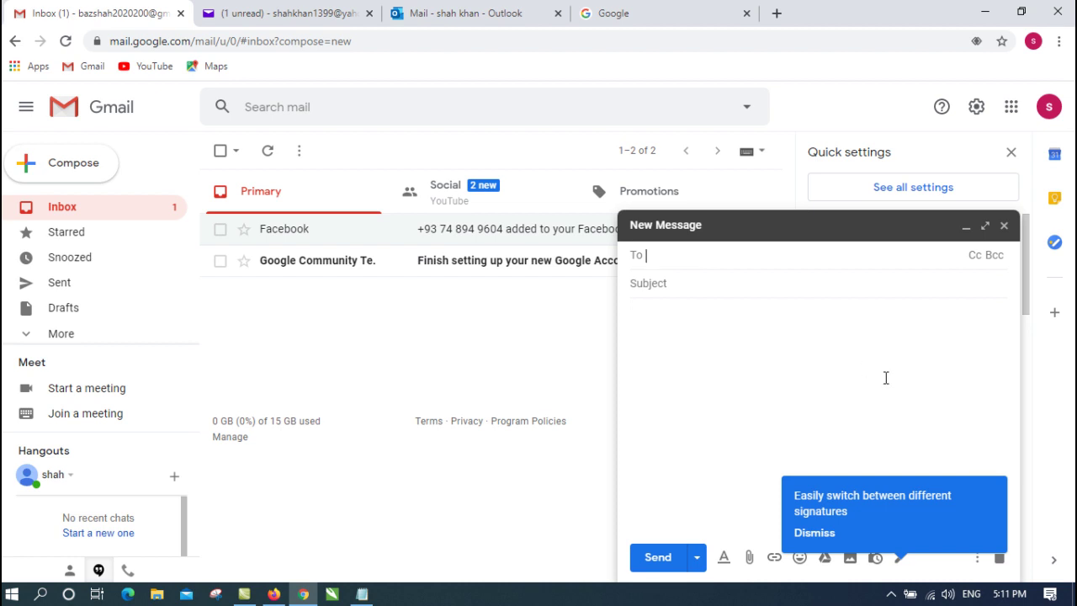
pyautogui.press('Return')
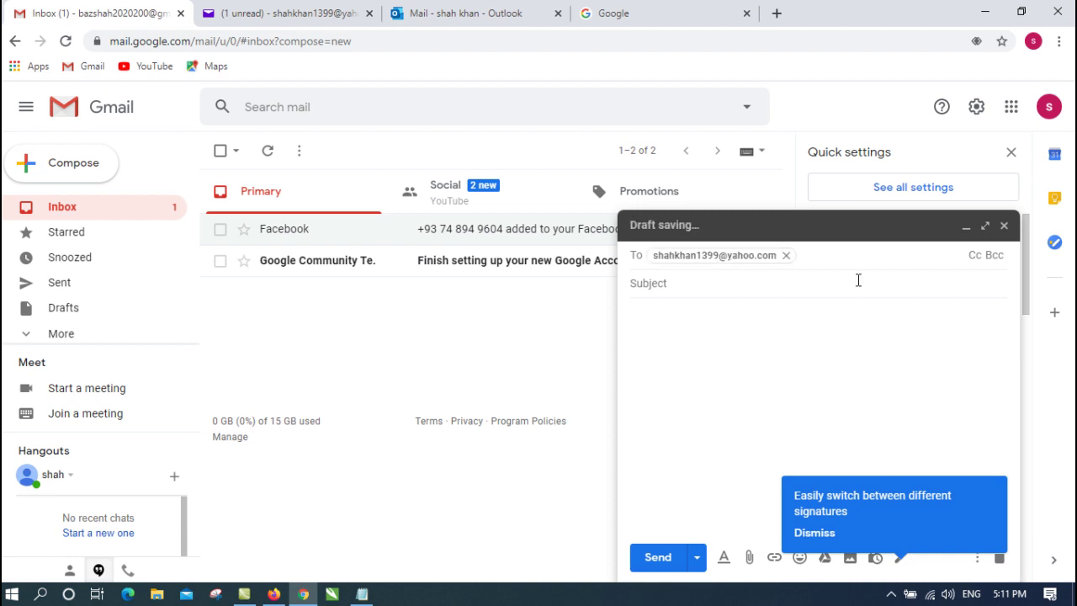
pyautogui.click(800, 286)
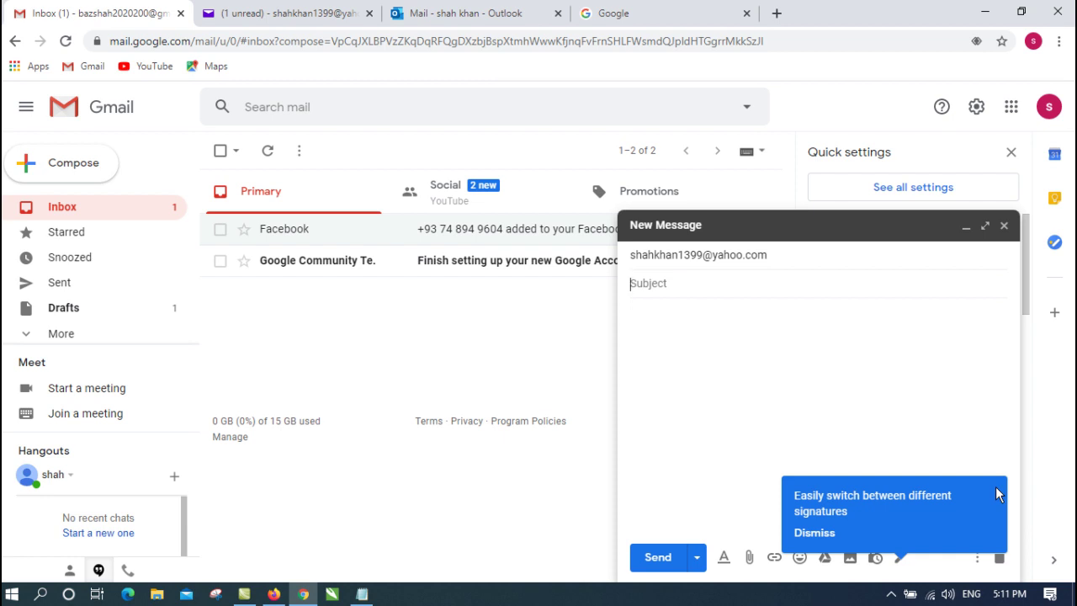
pyautogui.write('Salam')
# Type a short greeting into the message body
pyautogui.click(748, 331)
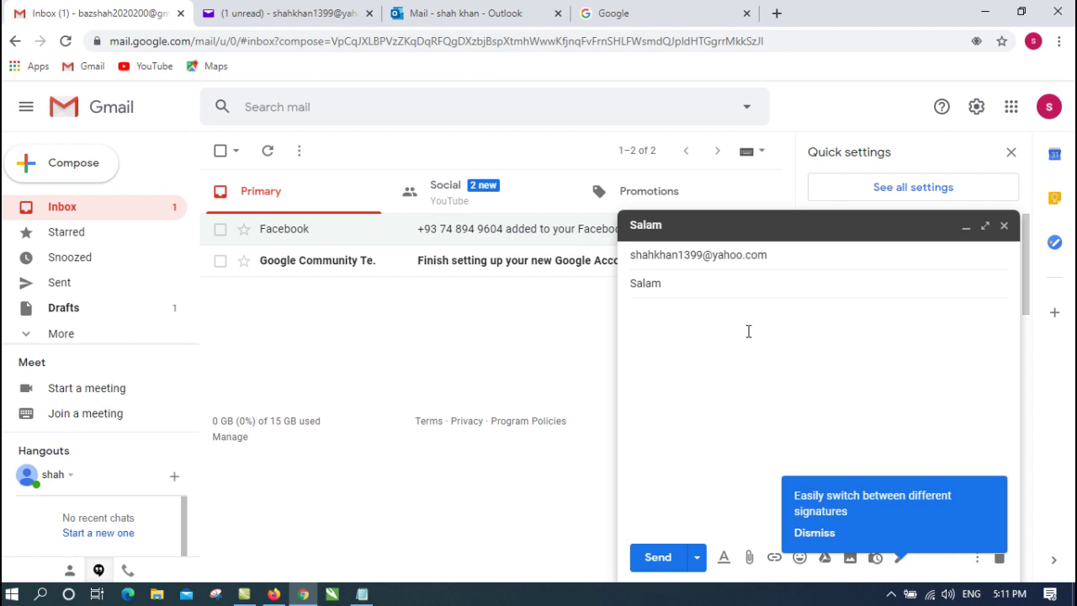
pyautogui.write('Hello ahmad how')
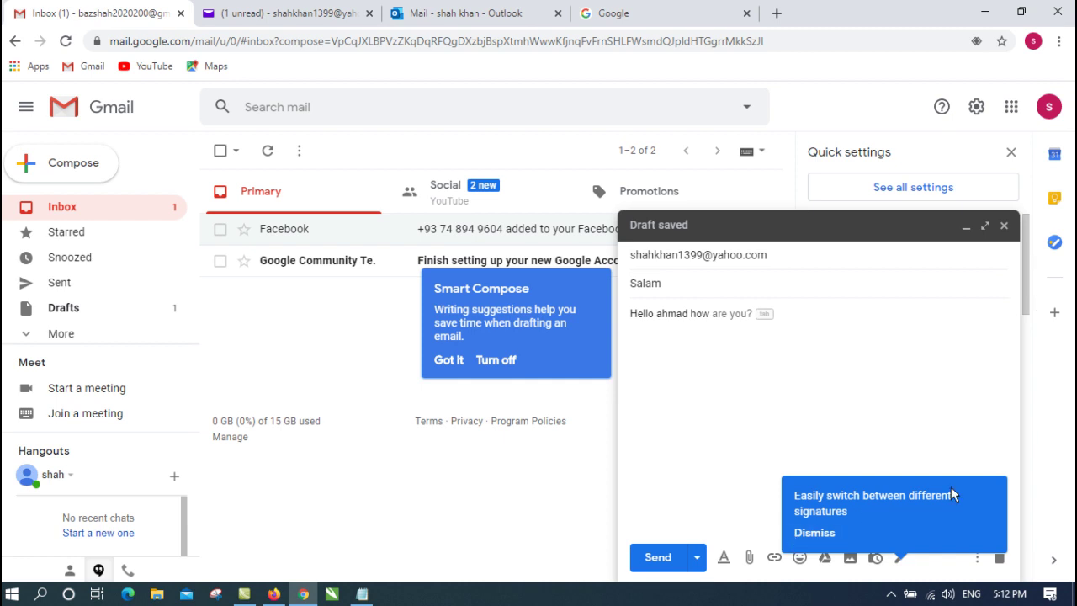
pyautogui.click(698, 558)
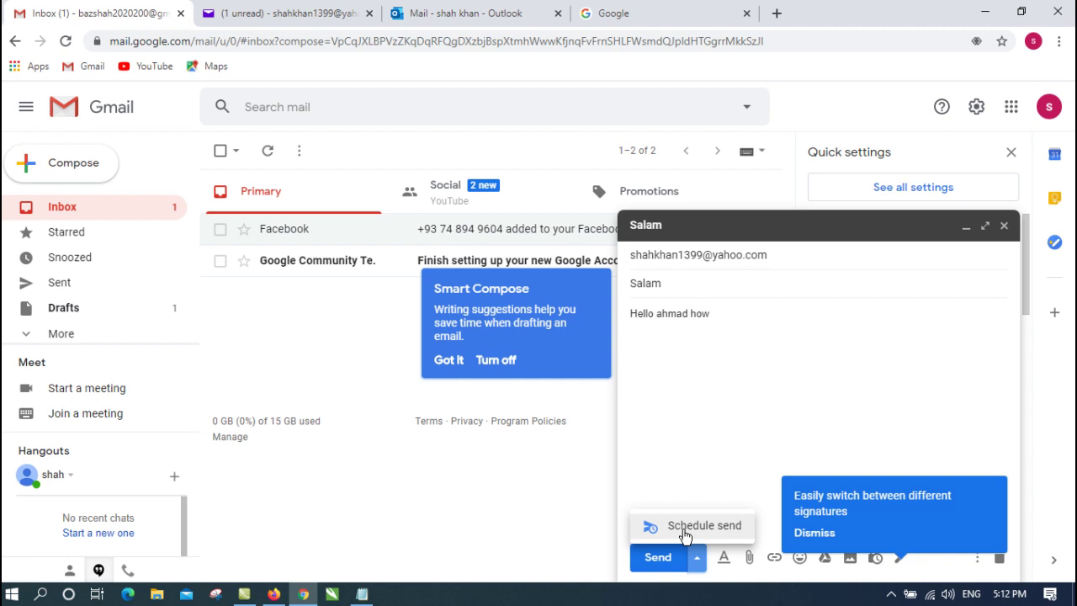
# Back out of the scheduled-send options and send the Salam message right away
pyautogui.click(686, 530)
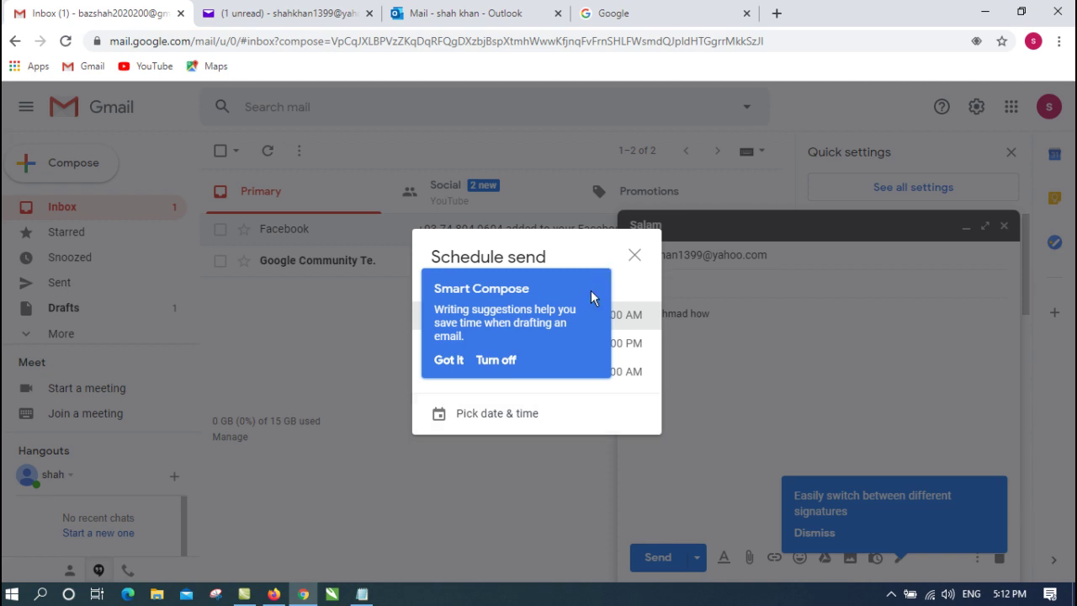
pyautogui.click(450, 365)
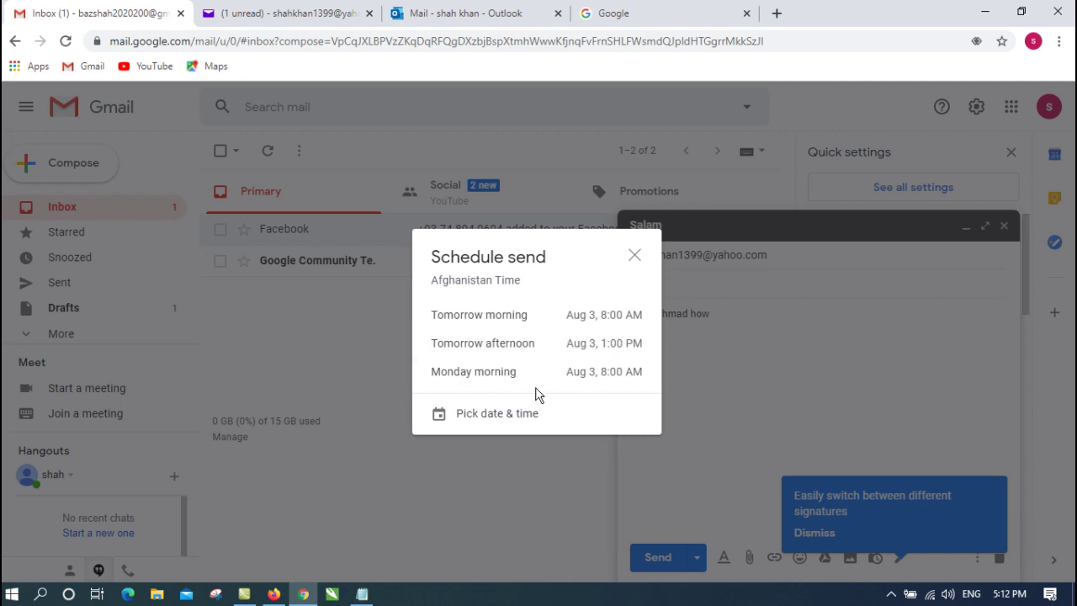
pyautogui.click(517, 419)
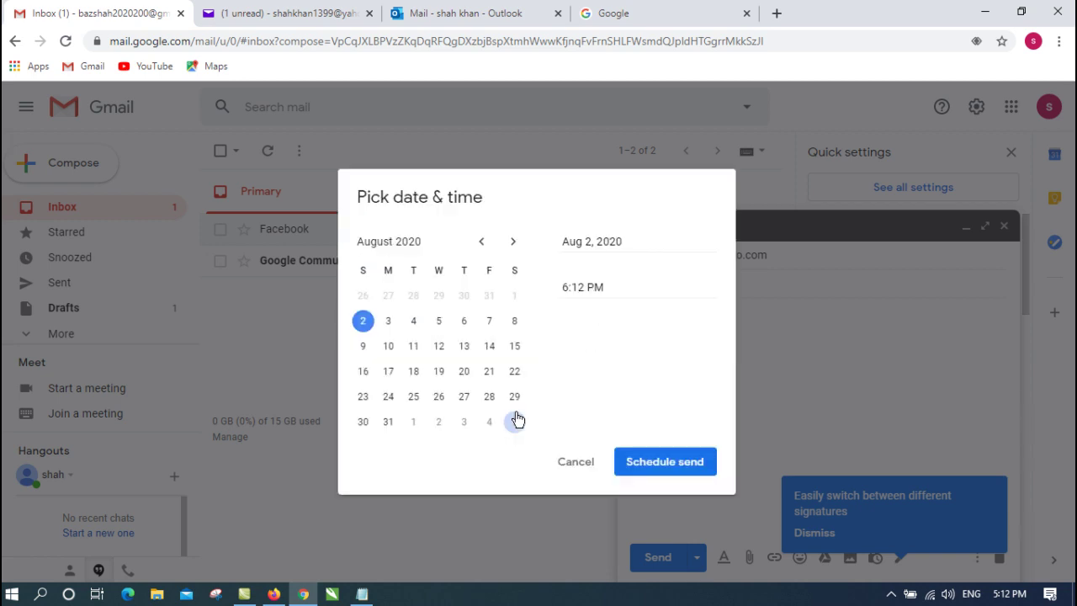
pyautogui.click(568, 463)
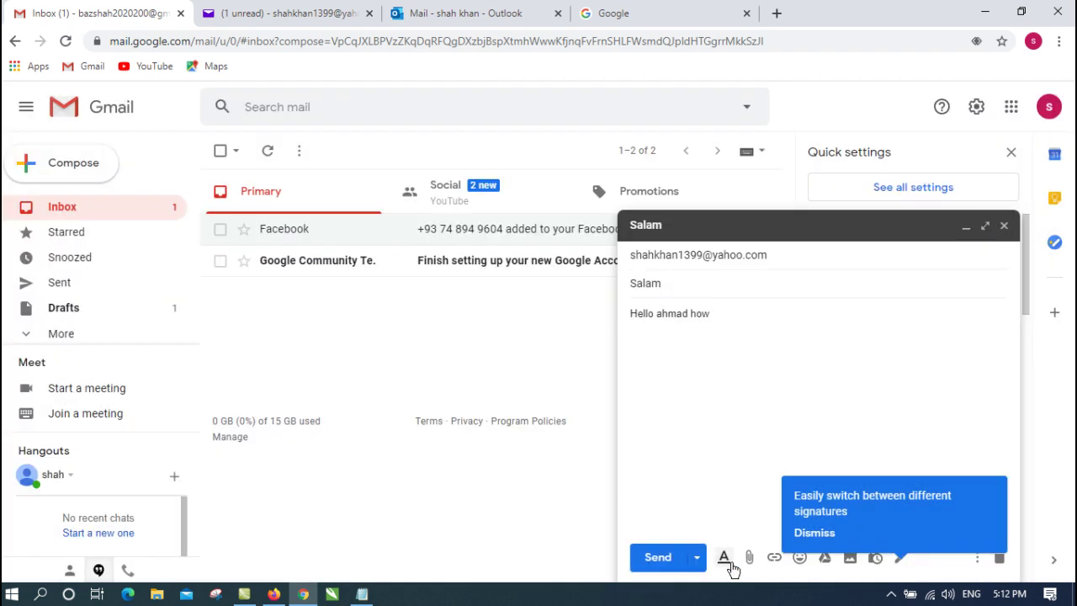
pyautogui.click(658, 557)
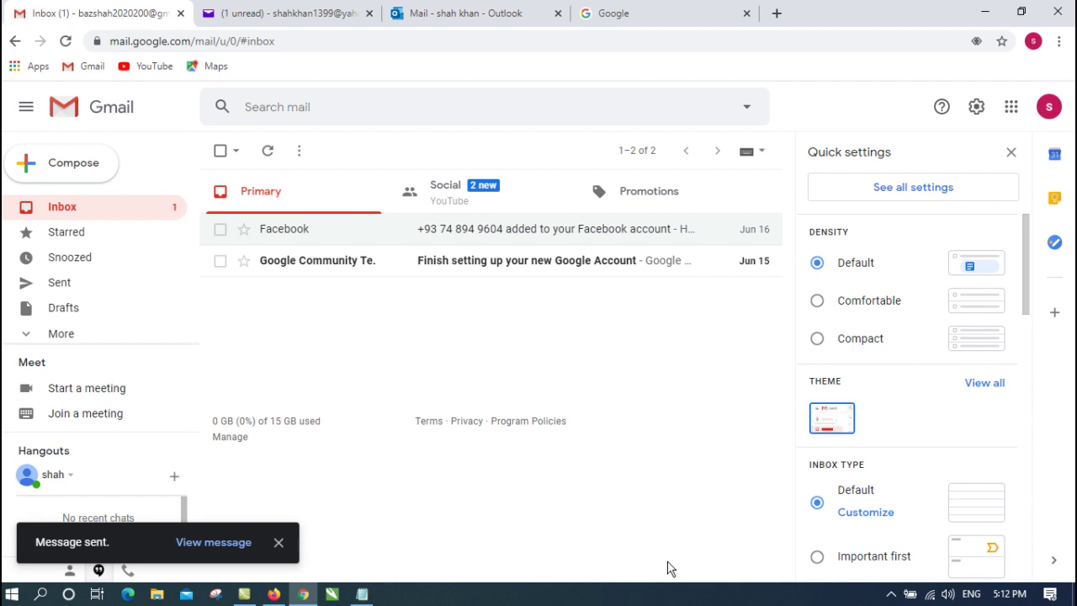
# Switch to the Yahoo Mail tab and dismiss the 'Try the new Calendar' popup
pyautogui.click(270, 10)
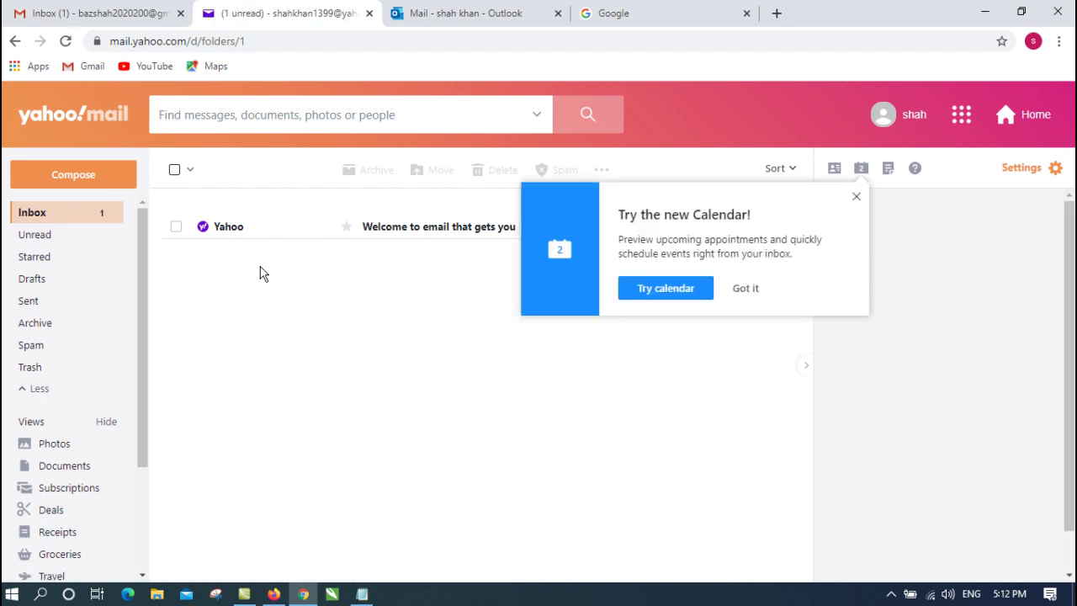
pyautogui.click(745, 288)
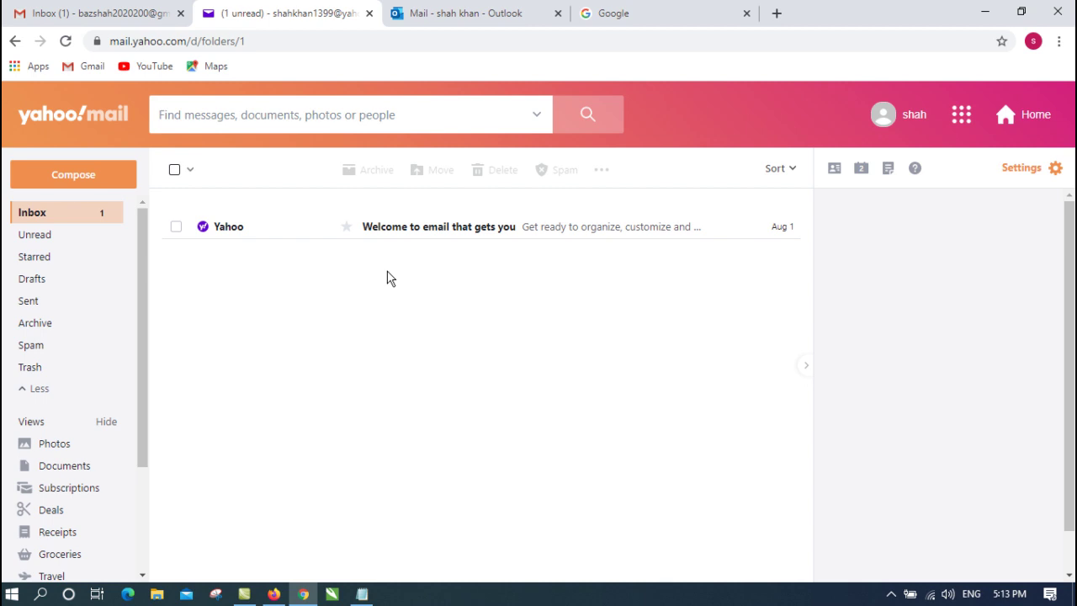
pyautogui.click(137, 12)
pyautogui.click(356, 8)
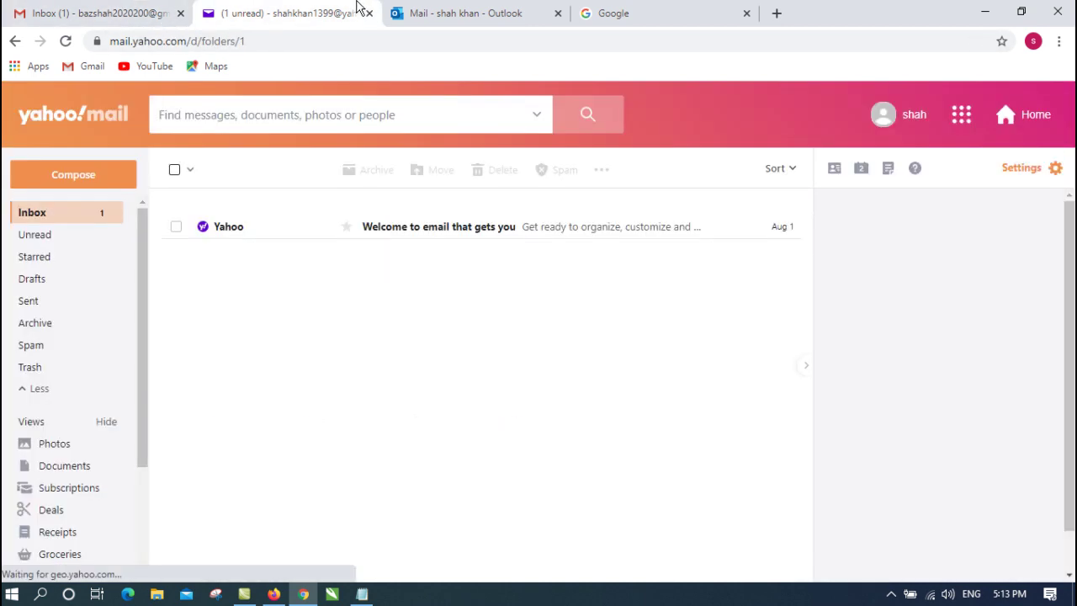
# Start a new Yahoo message to the Gmail account with subject 'Salam'
pyautogui.click(92, 183)
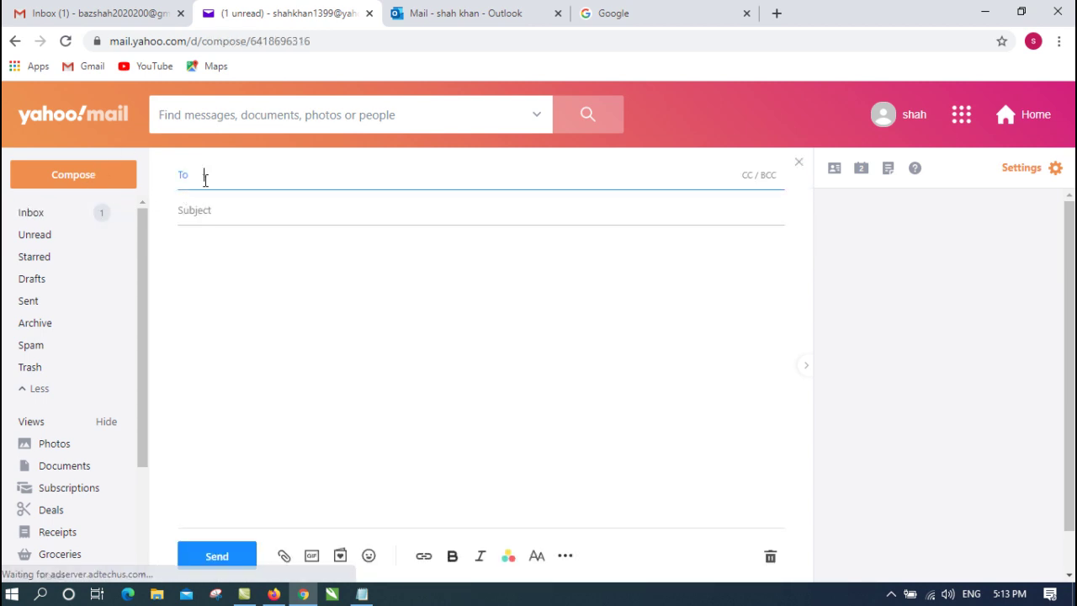
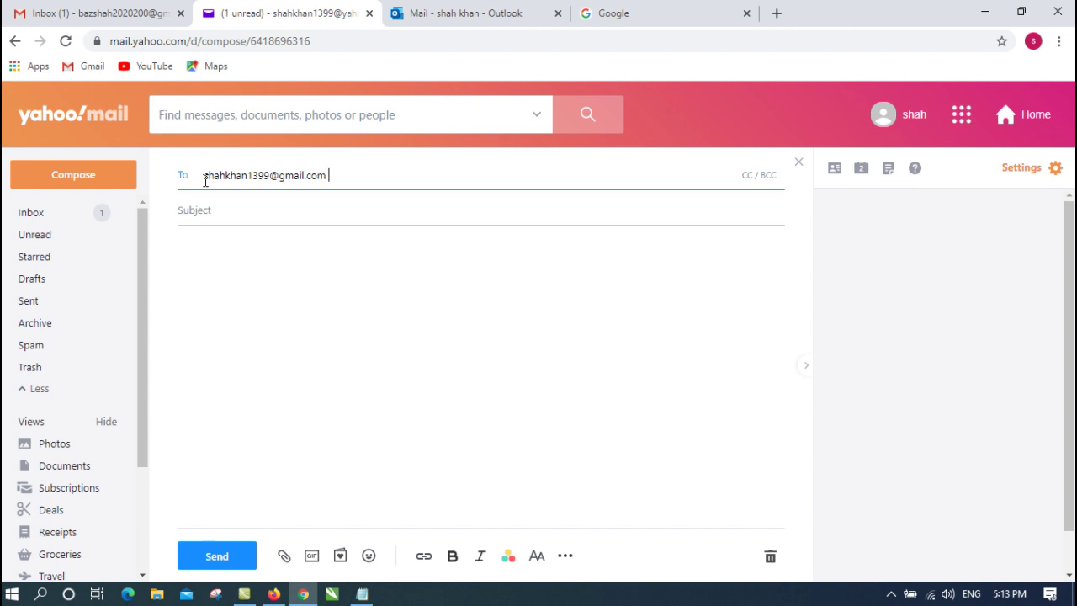
pyautogui.click(227, 207)
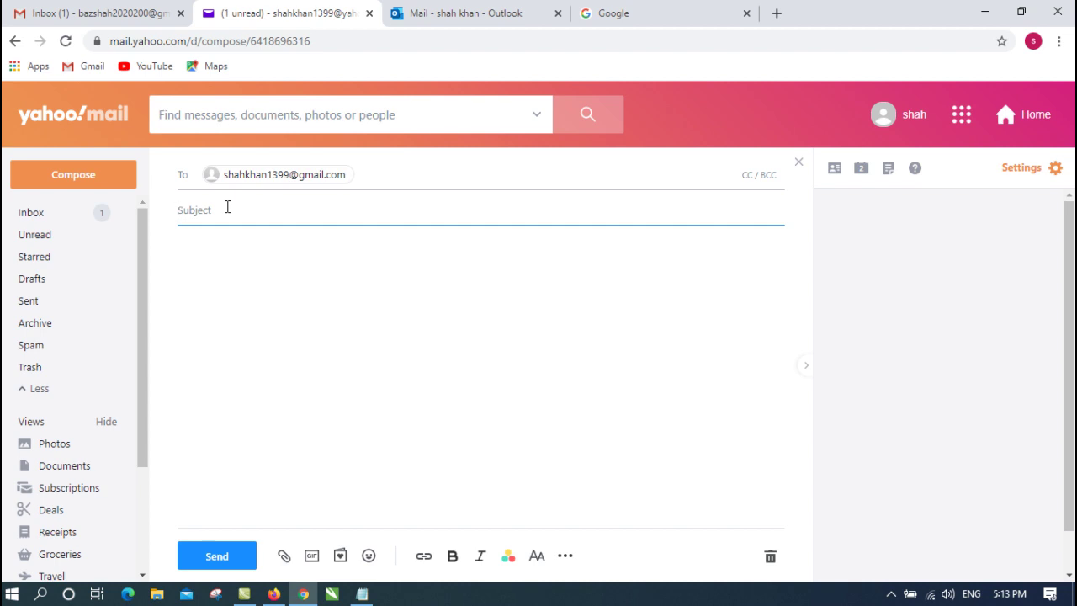
pyautogui.write('Salam')
# Write 'I receive the email' in the body and send it
pyautogui.click(226, 260)
pyautogui.write('I ')
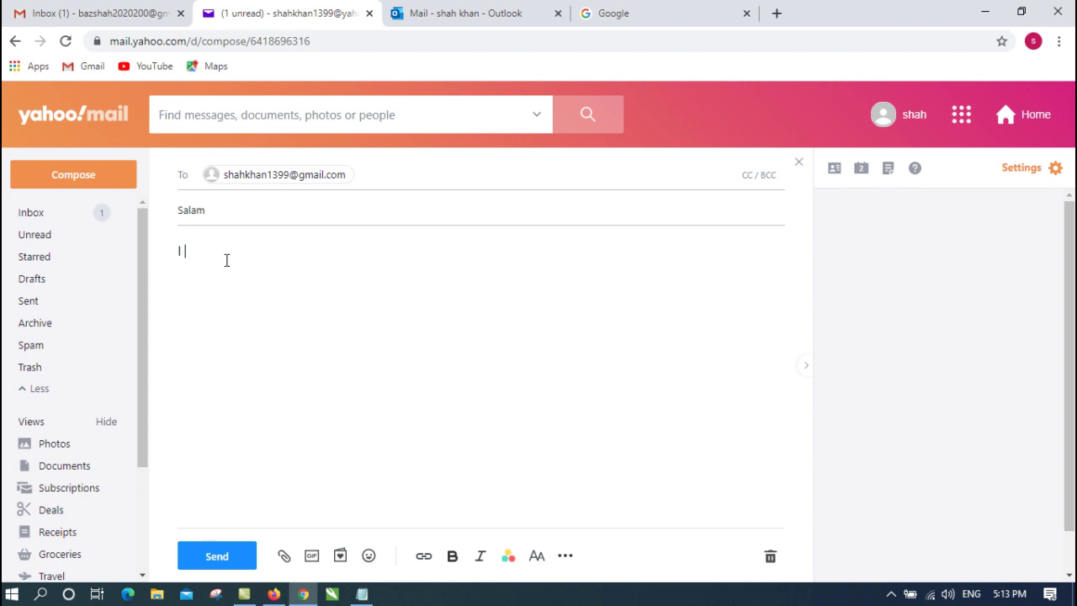
pyautogui.write('receive the em')
pyautogui.press('BackSpace')
pyautogui.write('email')
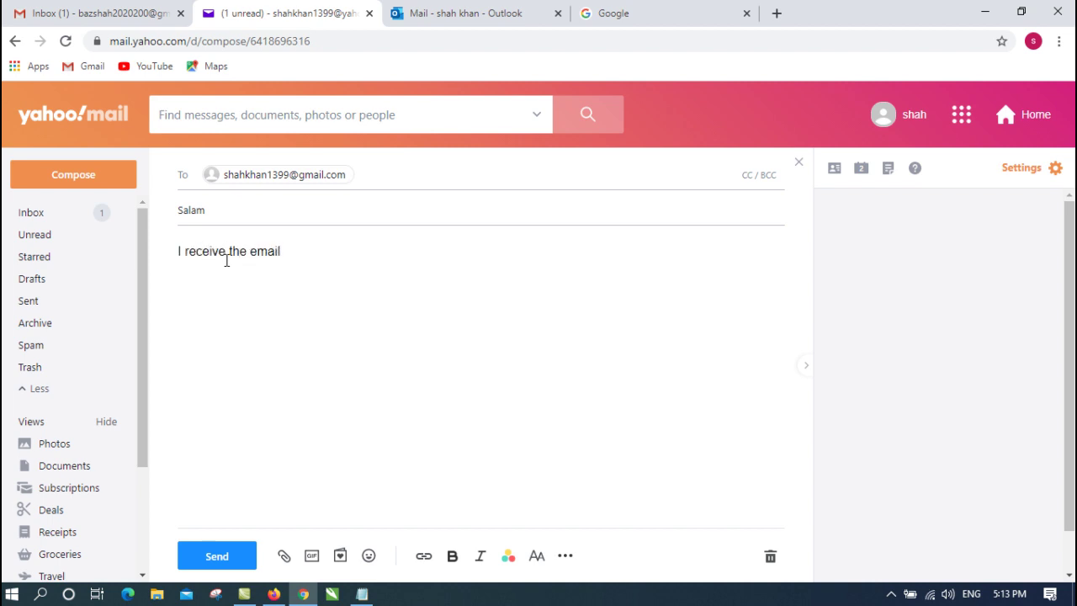
pyautogui.click(244, 559)
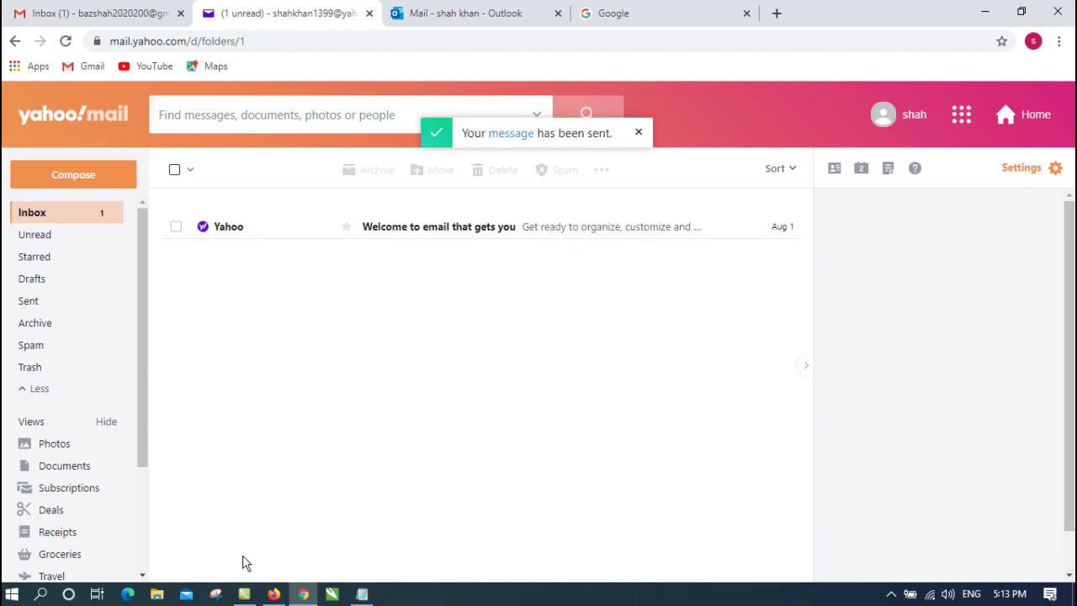
# Switch to the Outlook.com tab, showing its empty Junk Email folder
pyautogui.click(517, 8)
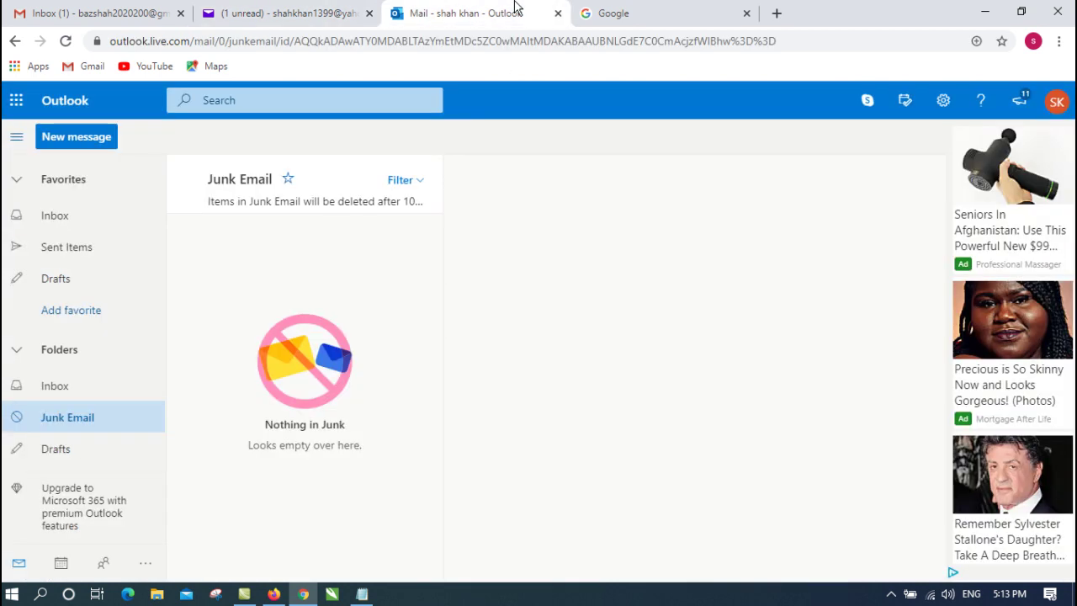
pyautogui.click(91, 143)
# Start a new Outlook message addressed to the Gmail account
pyautogui.click(268, 99)
pyautogui.click(91, 142)
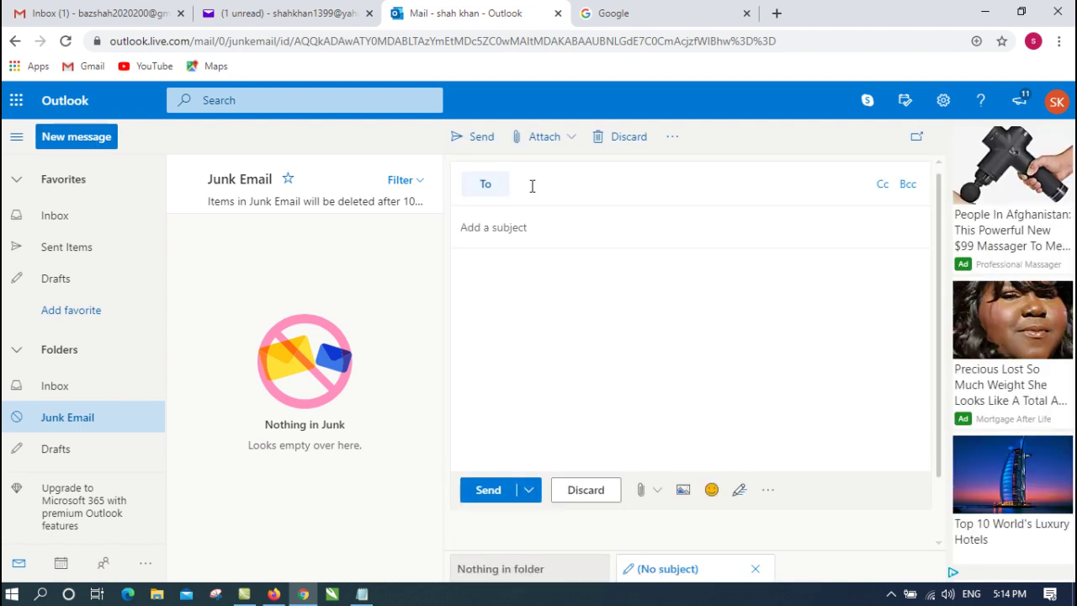
pyautogui.click(532, 186)
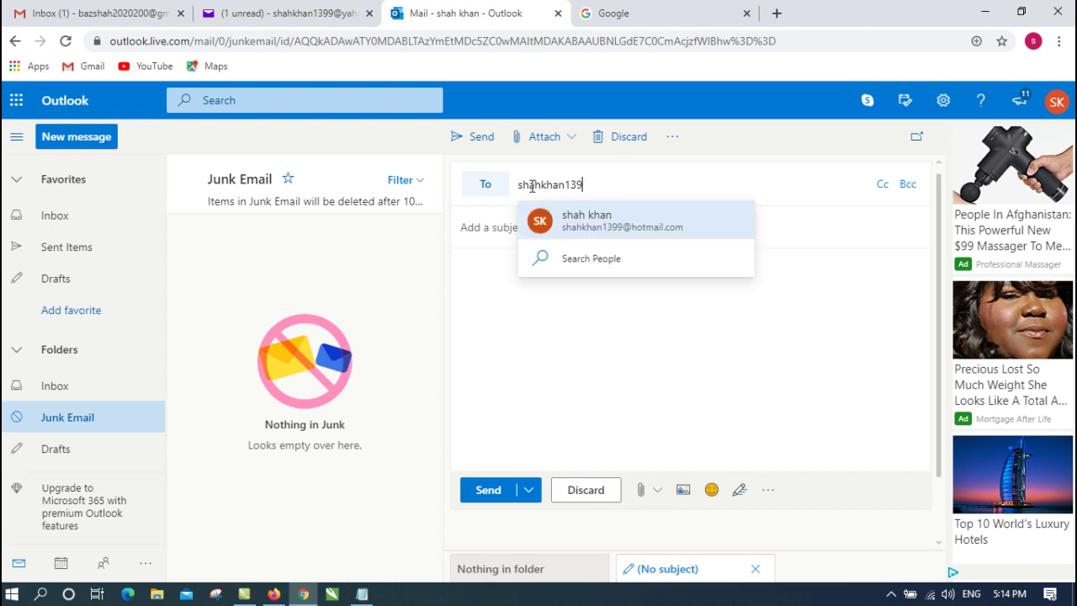
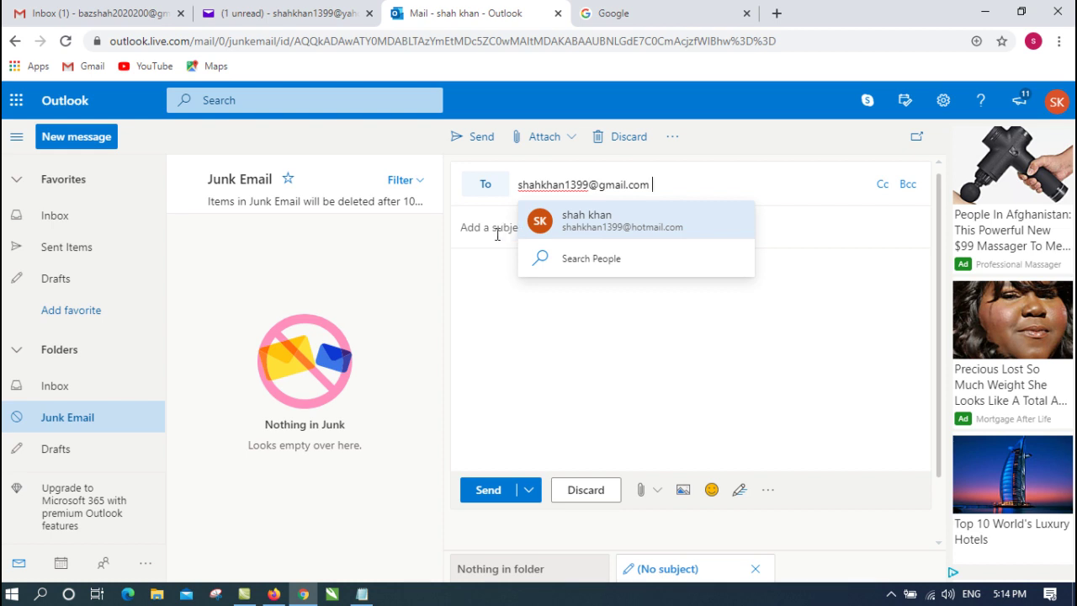
pyautogui.click(497, 235)
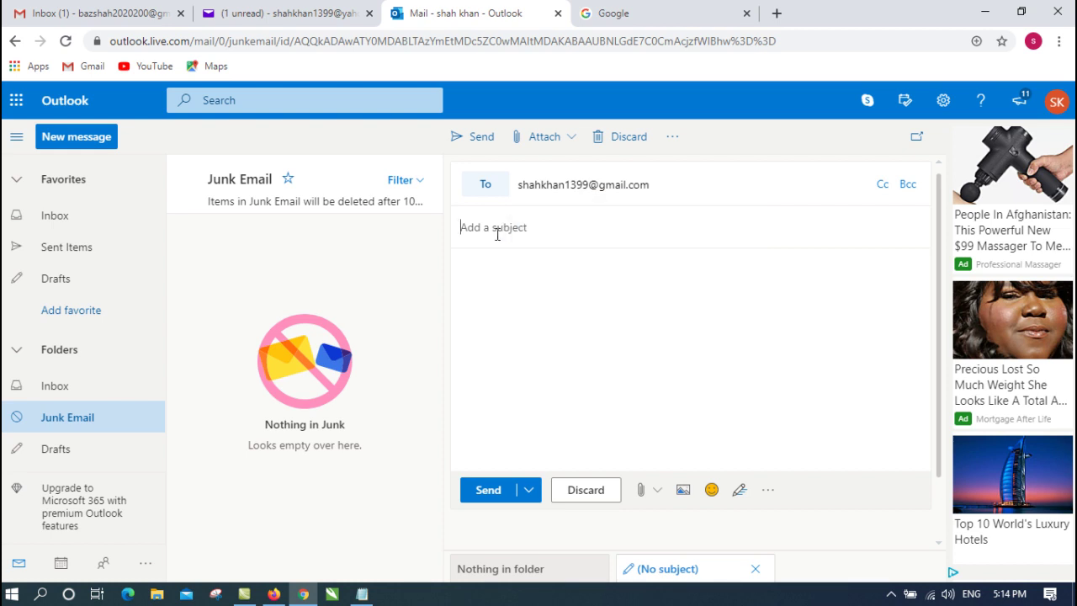
# Give it subject 'Hi' and body 'OK i Do', then send it now
pyautogui.write('Hi')
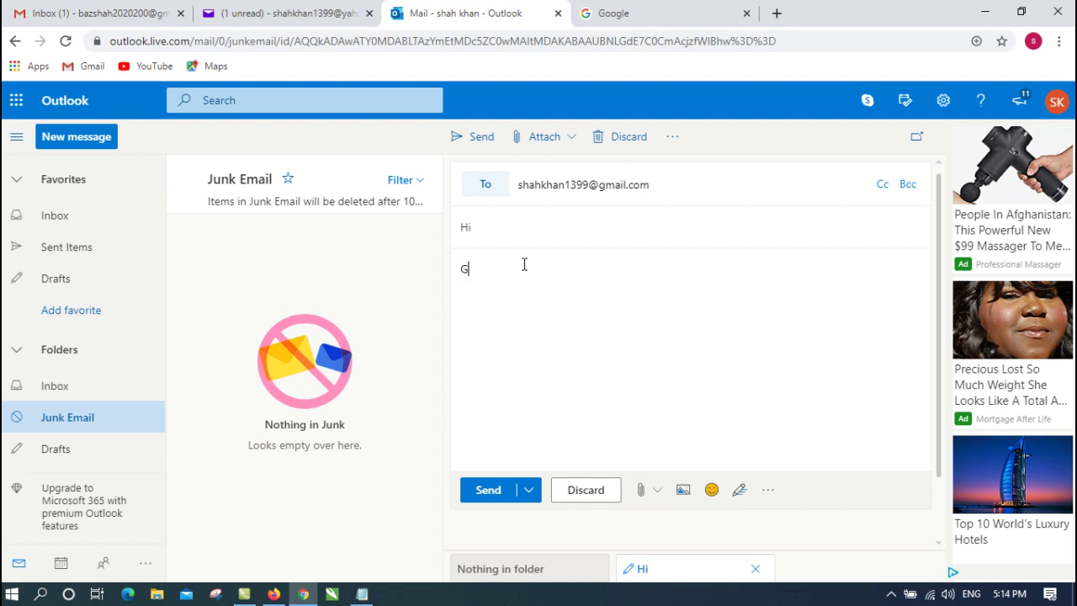
pyautogui.press('BackSpace')
pyautogui.write('OK i ')
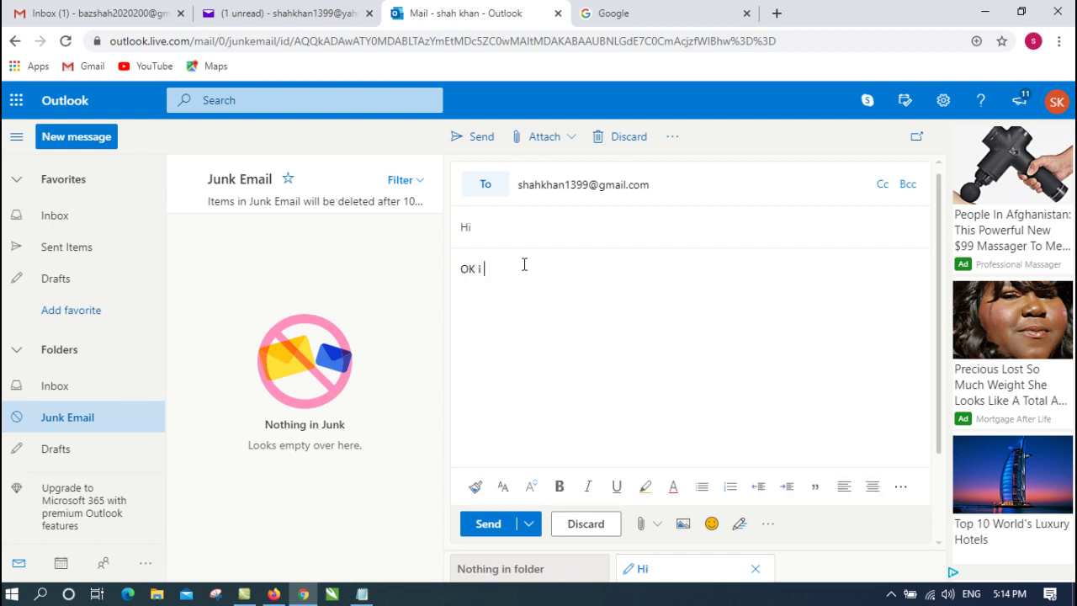
pyautogui.write('Do')
pyautogui.click(527, 524)
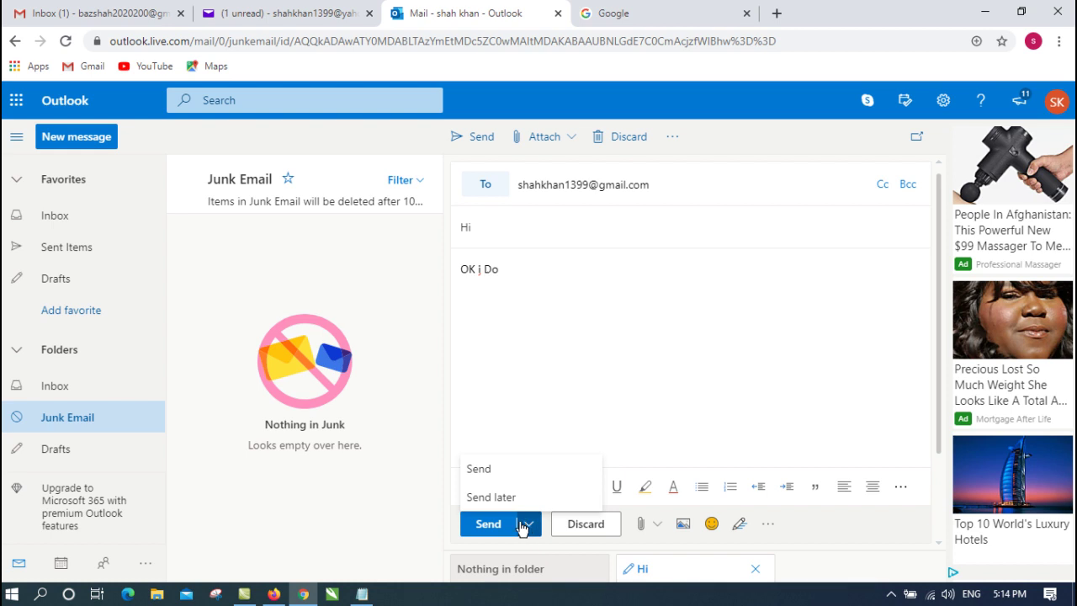
pyautogui.click(481, 472)
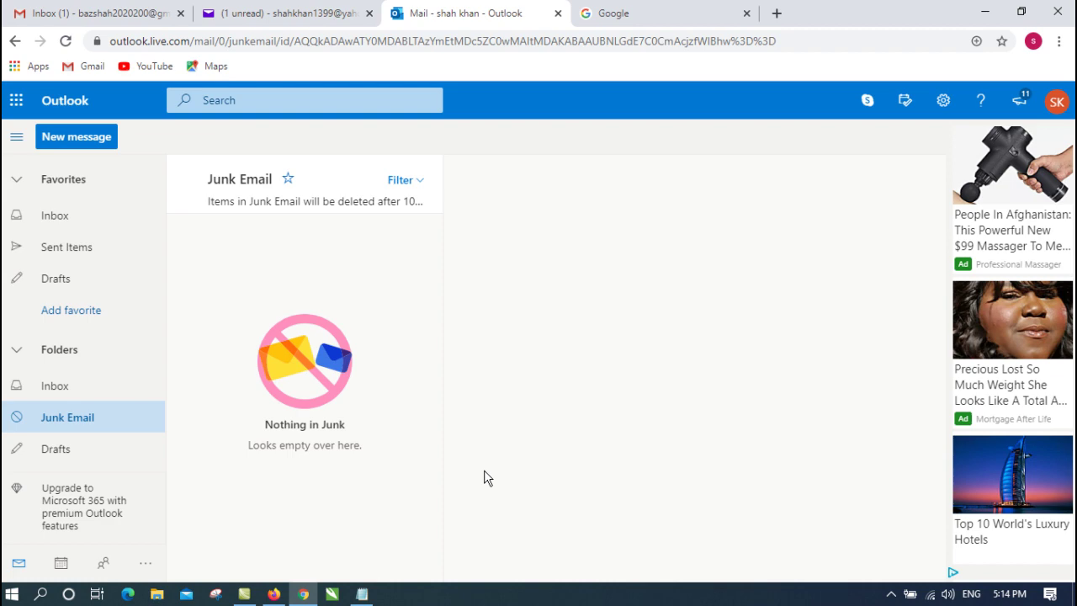
# Add the line 'gmail, yahoo,hotmail' under question 1, then minimise Notepad
pyautogui.click(367, 594)
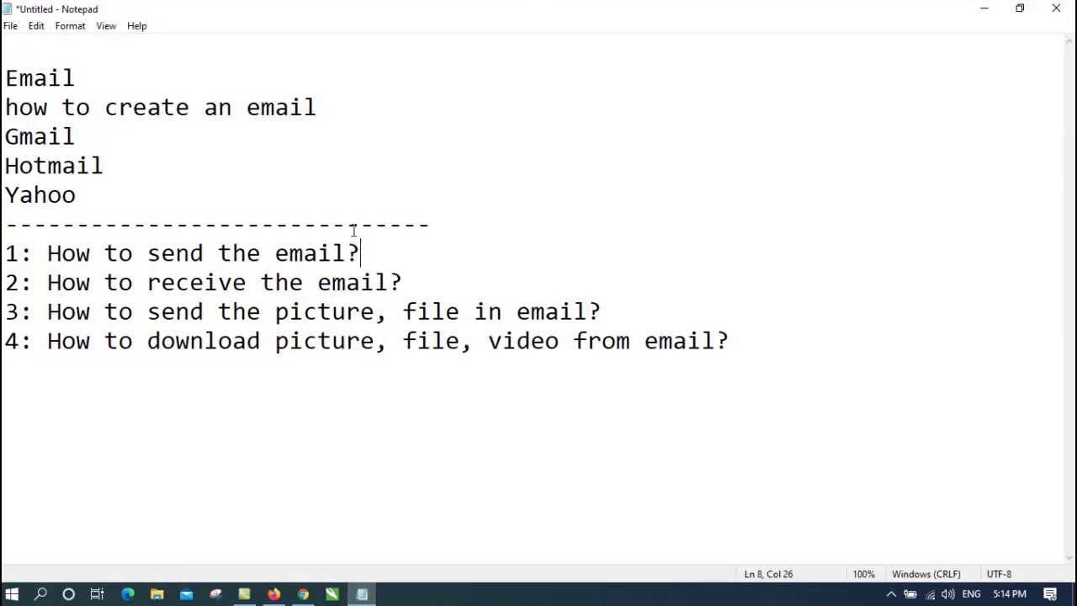
pyautogui.press('Return')
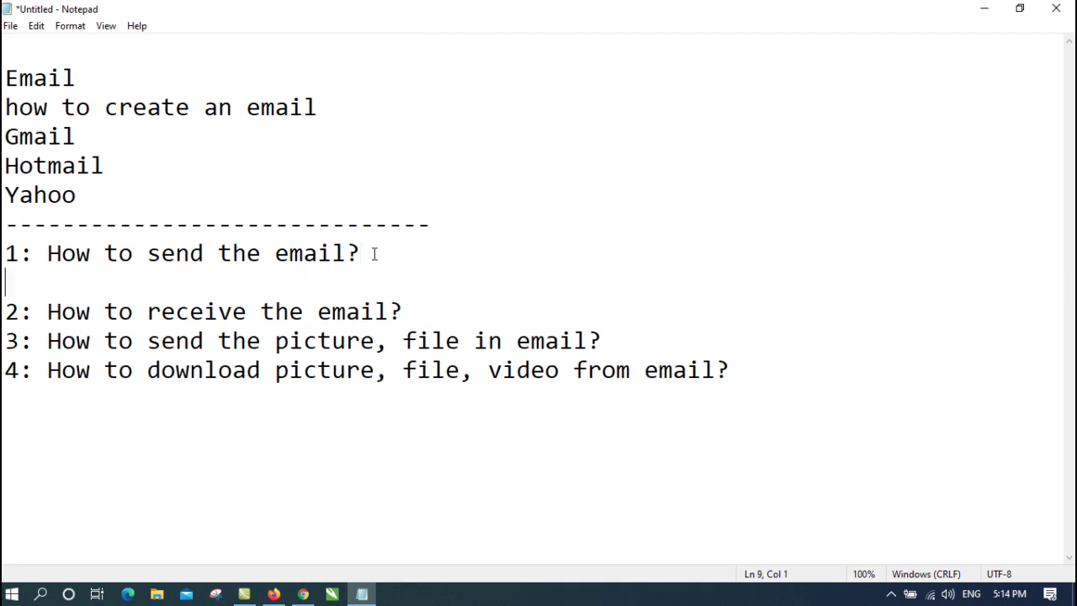
pyautogui.write('gmail, ')
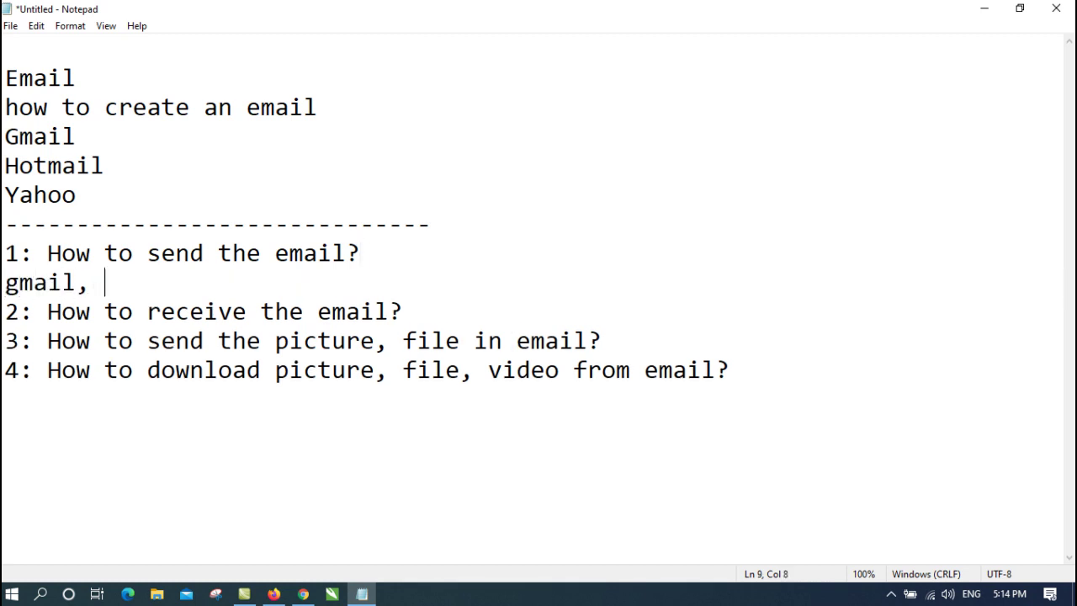
pyautogui.write('yahoo,ho')
pyautogui.press('BackSpace')
pyautogui.press('BackSpace')
pyautogui.write('oo,')
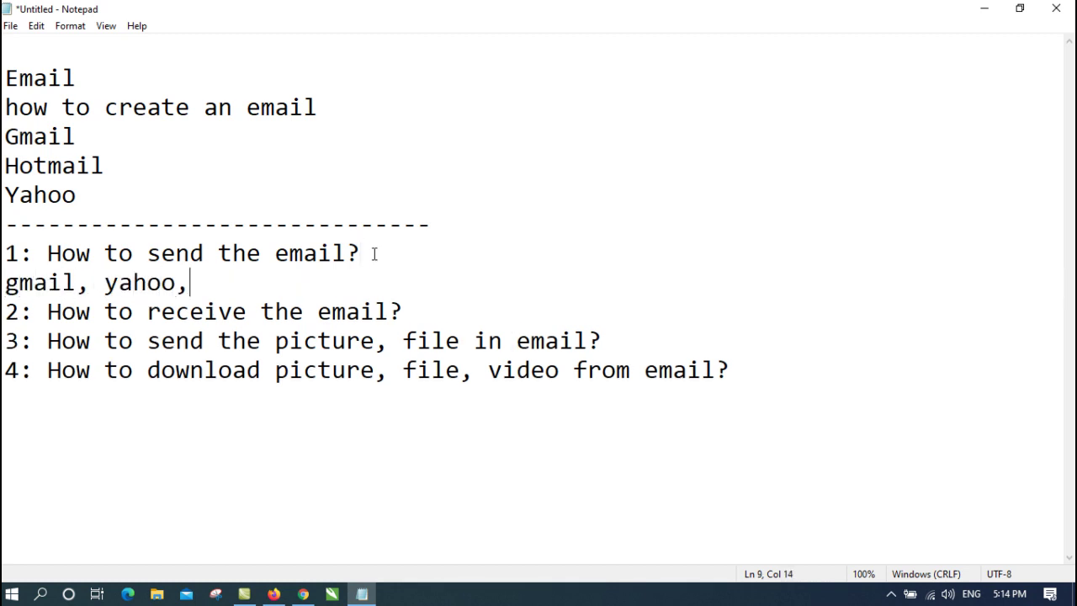
pyautogui.write('hotmail')
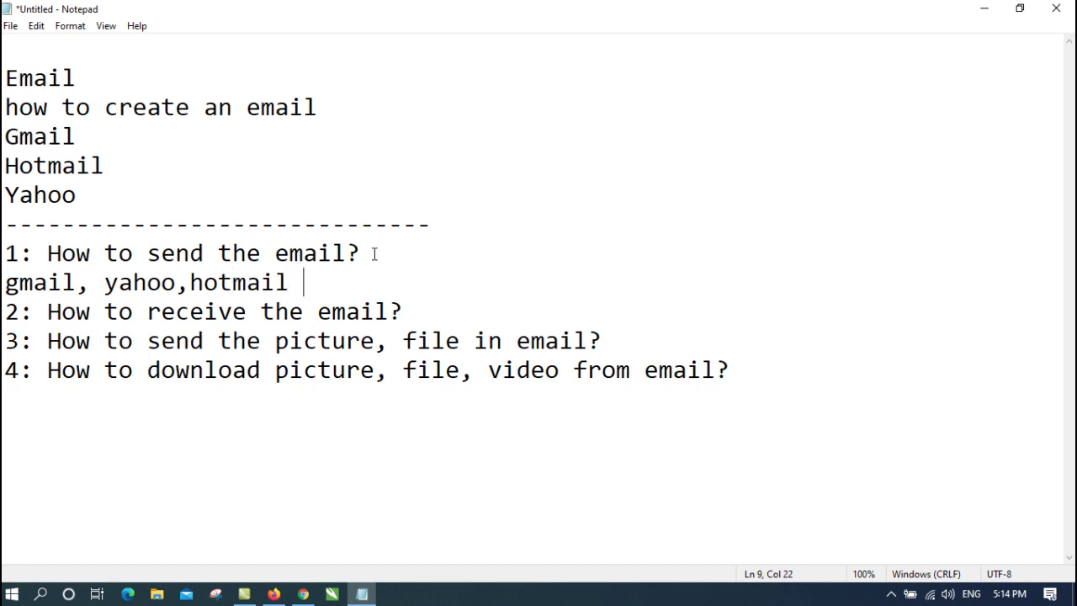
pyautogui.click(971, 10)
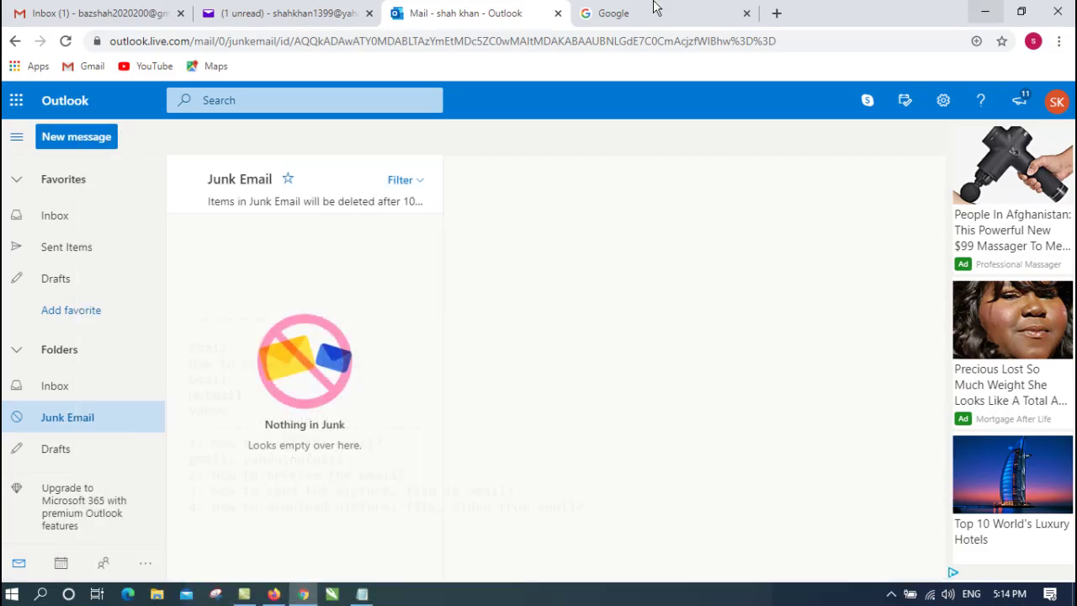
# Reload the Gmail inbox with F5, then return to the Yahoo Mail inbox
pyautogui.click(307, 8)
pyautogui.click(459, 10)
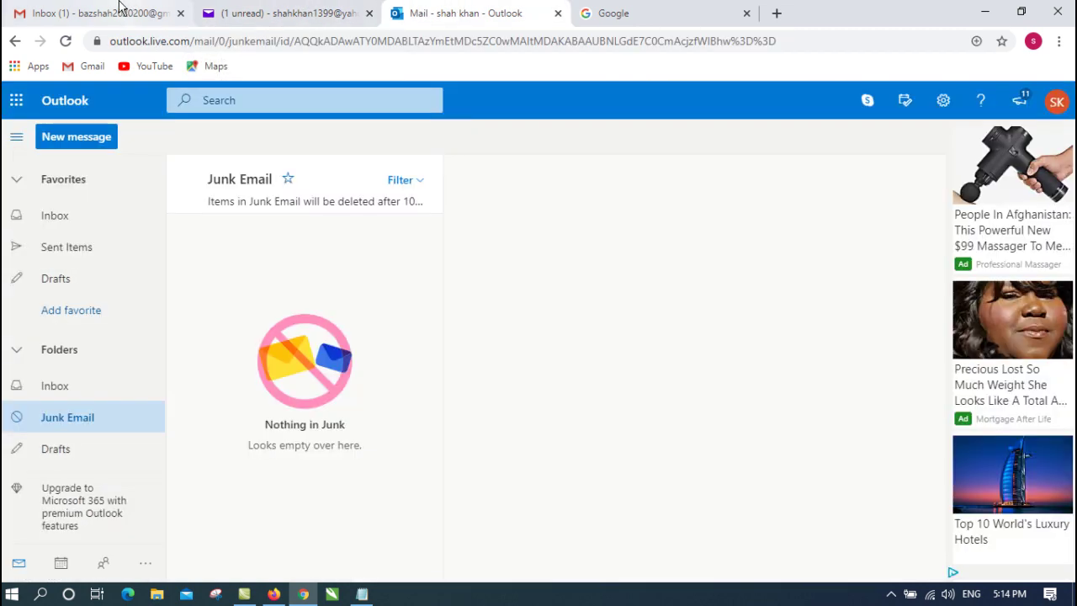
pyautogui.click(120, 7)
pyautogui.press('F5')
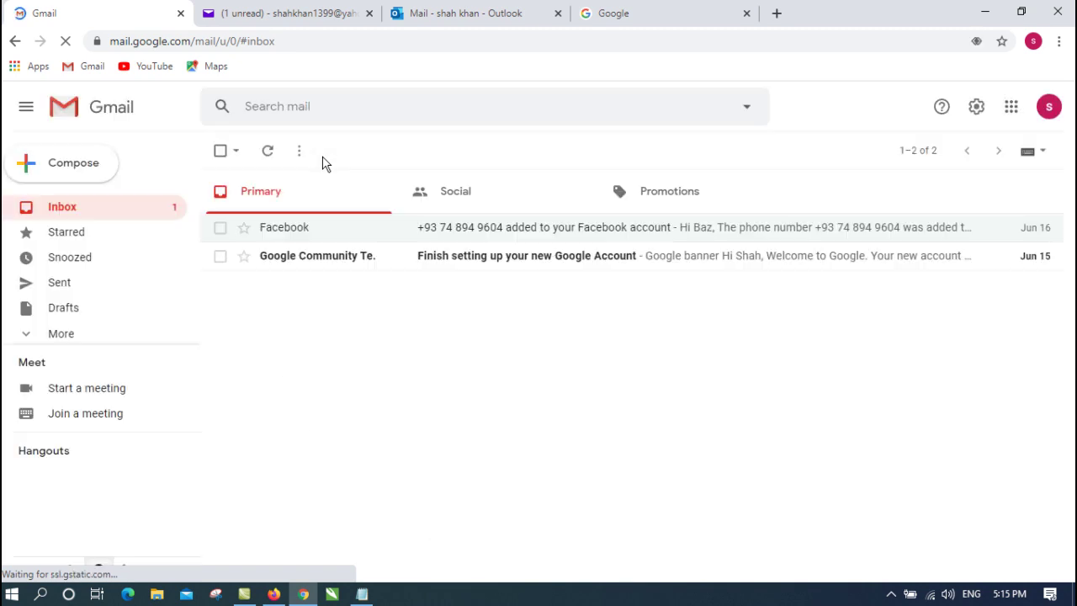
pyautogui.click(310, 12)
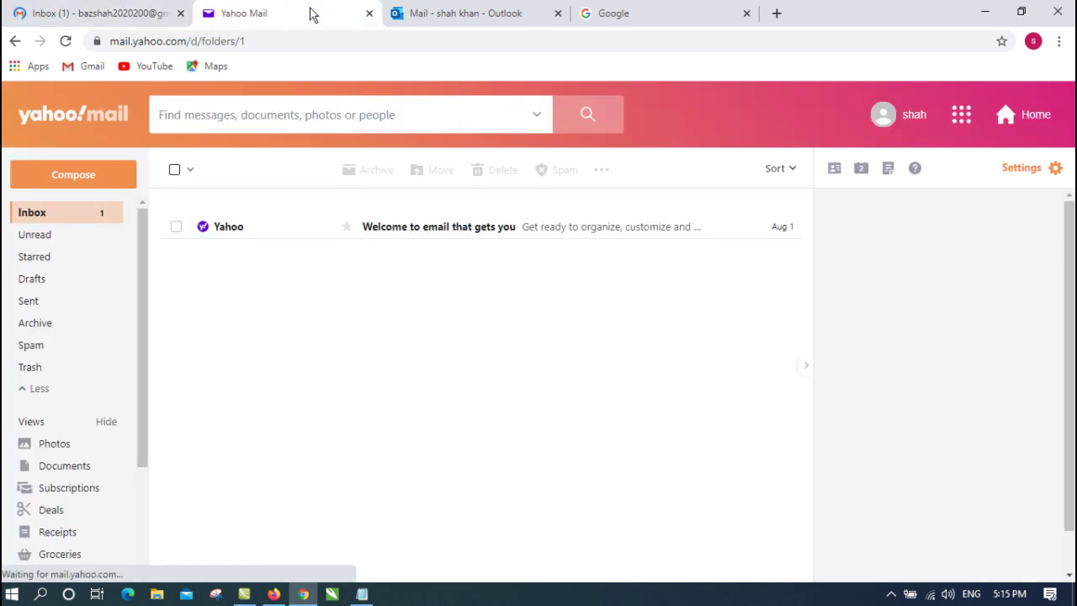
pyautogui.click(417, 15)
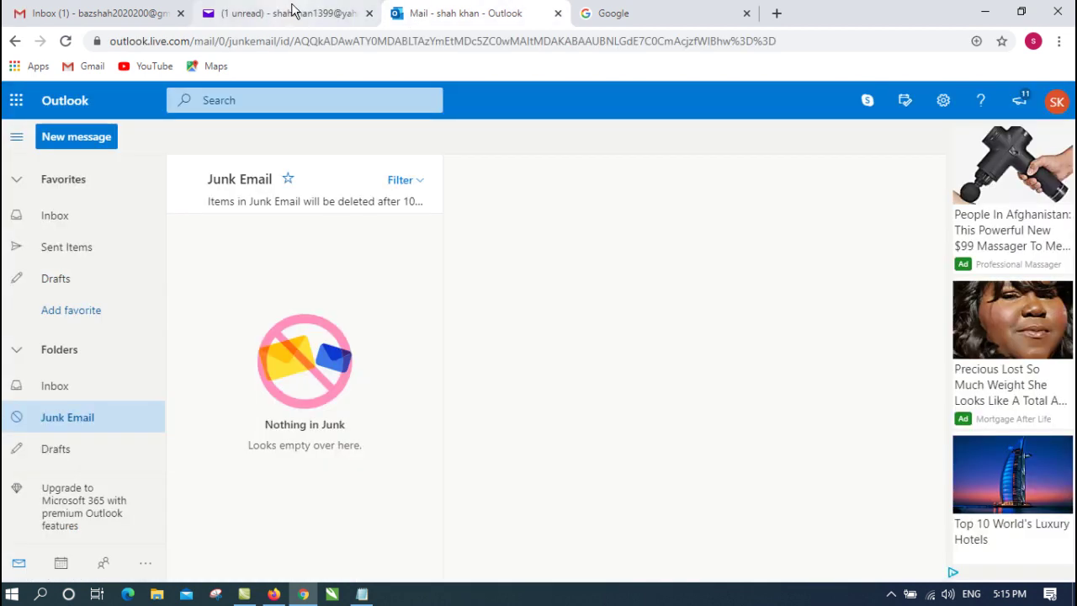
pyautogui.click(294, 12)
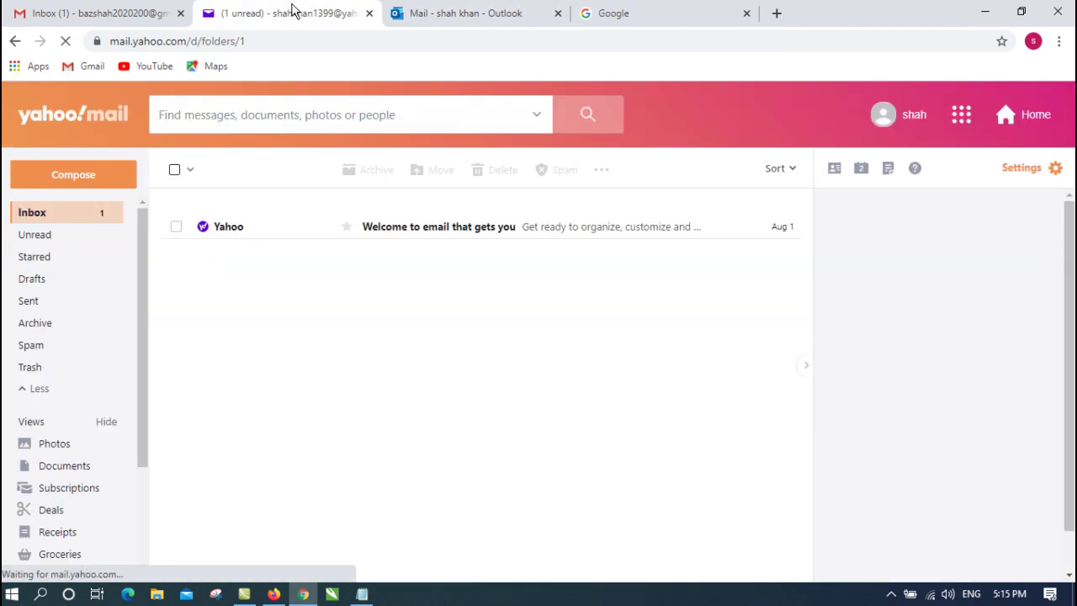
# Compose a Yahoo message to the Hotmail address, add a greeting subject after the no-subject prompt, and send it
pyautogui.click(92, 183)
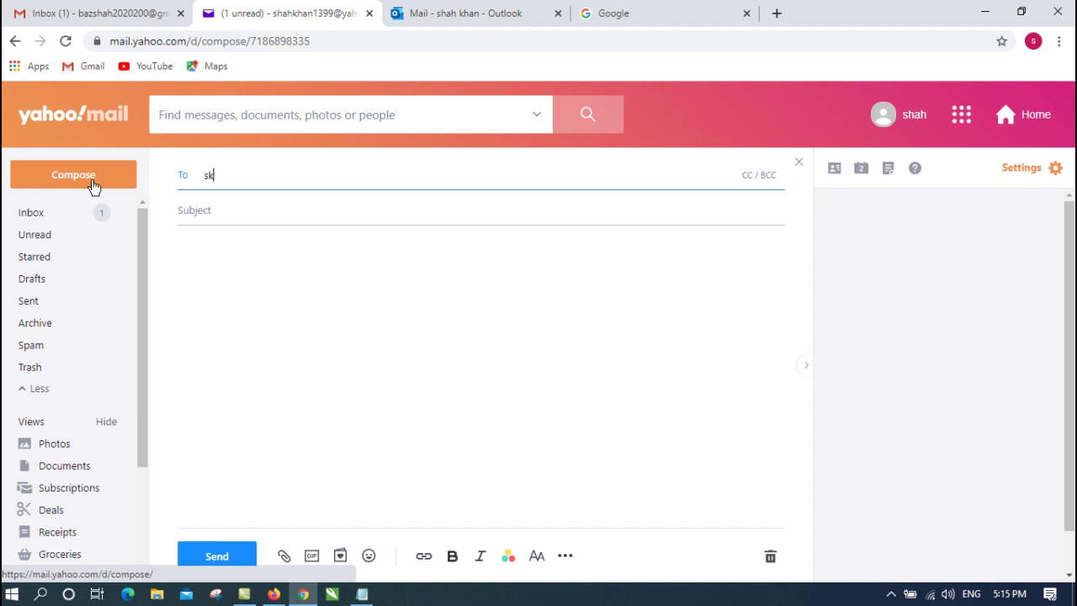
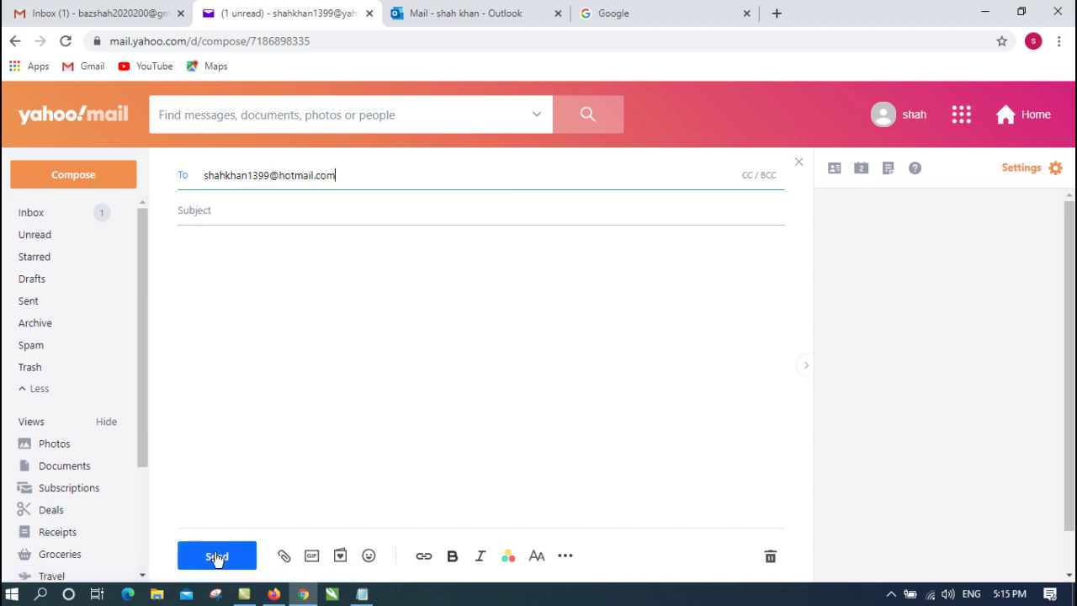
pyautogui.click(217, 557)
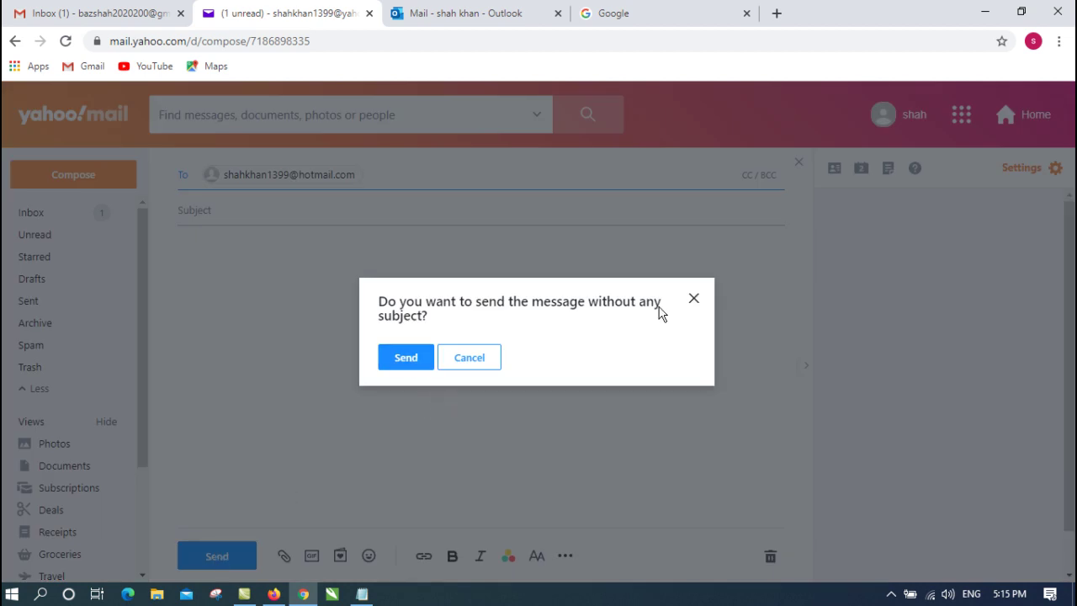
pyautogui.click(692, 299)
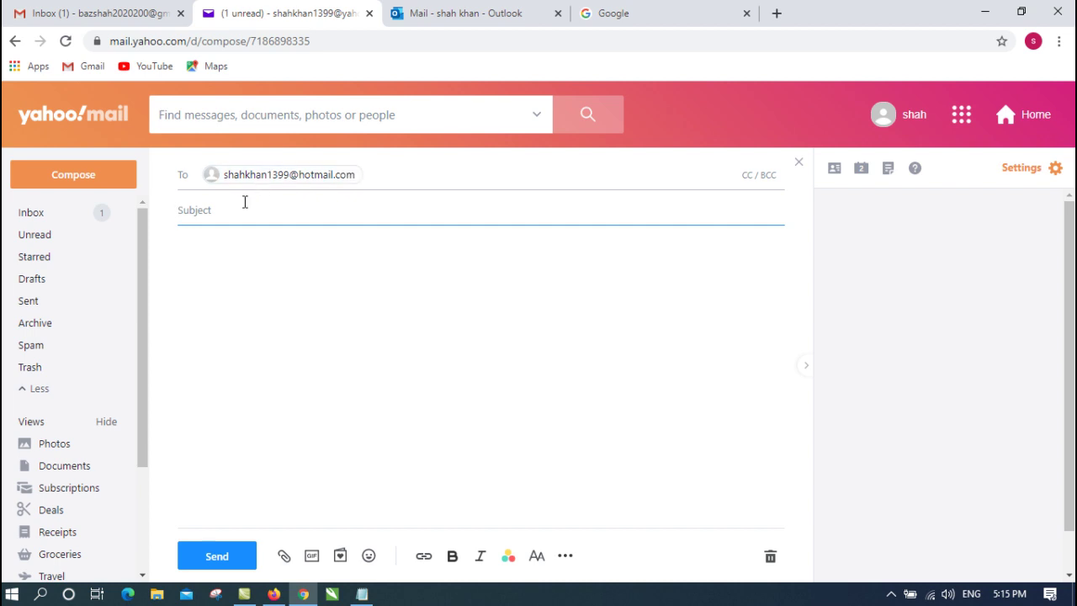
pyautogui.write('Hello Ahmad')
pyautogui.click(272, 354)
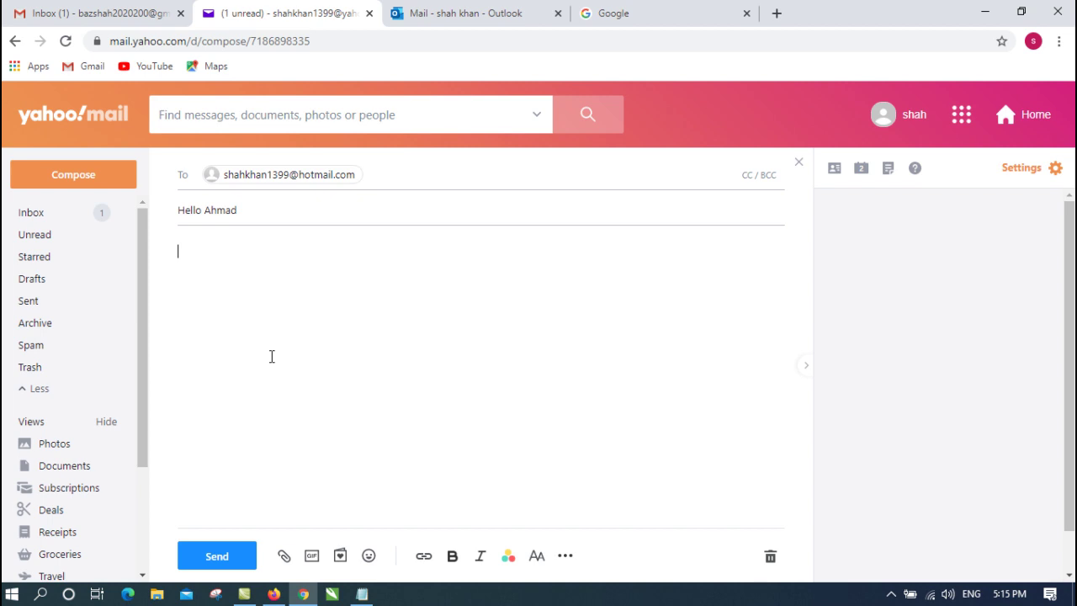
pyautogui.click(217, 556)
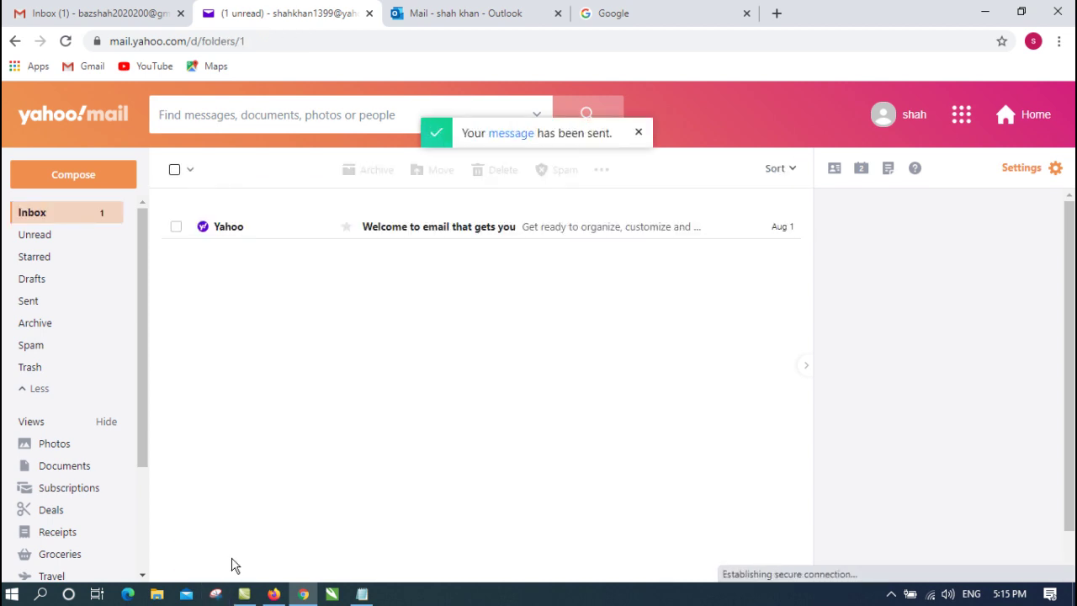
pyautogui.click(48, 8)
# Reload Gmail with F5, then switch via Yahoo Mail to the Outlook mailbox
pyautogui.press('F5')
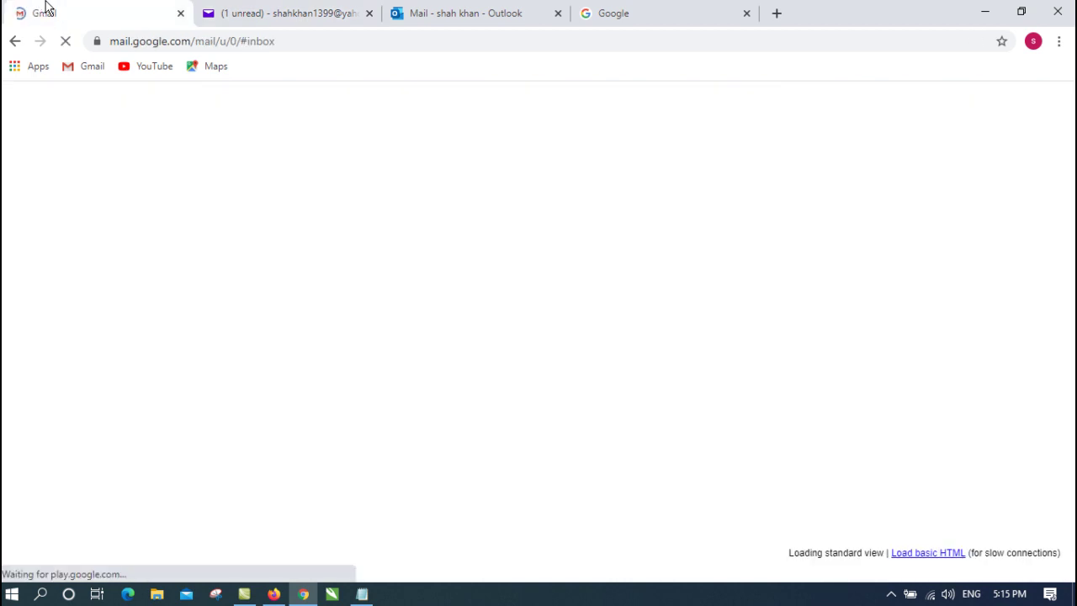
pyautogui.click(258, 6)
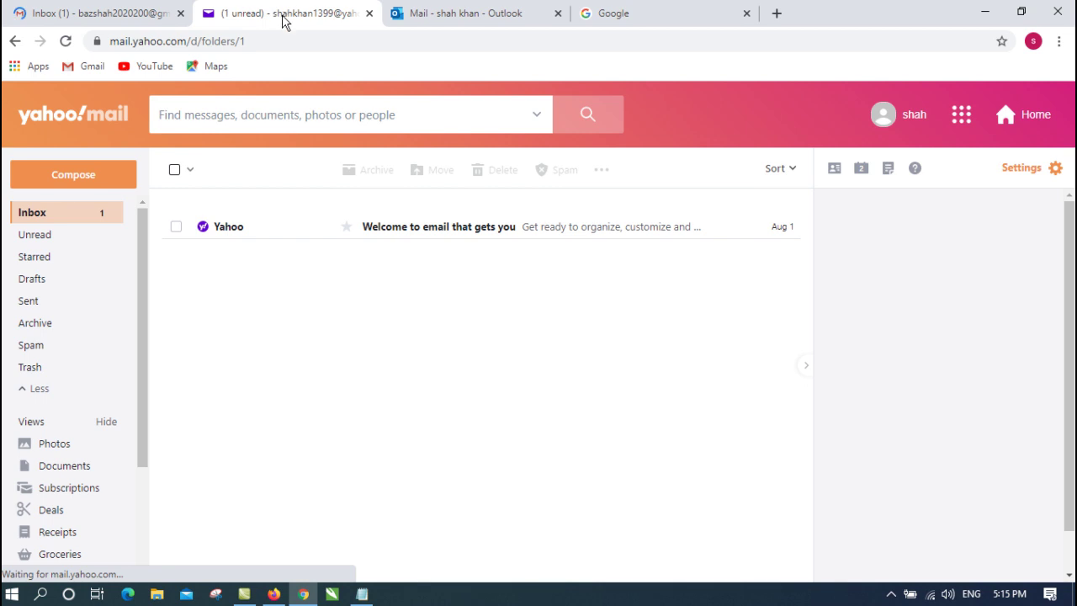
pyautogui.click(413, 13)
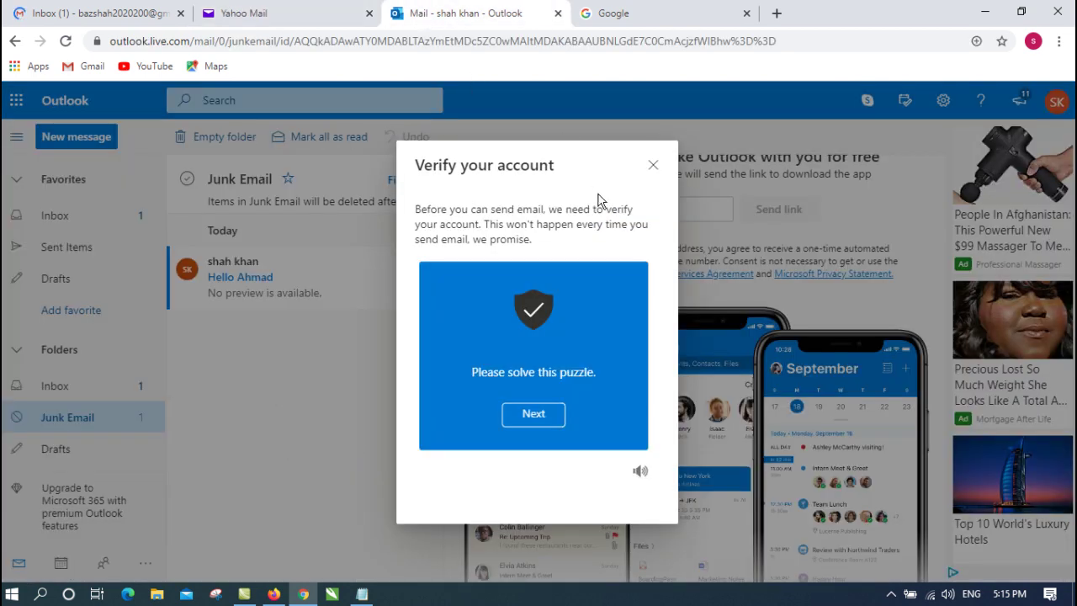
# Solve Outlook's verification puzzle by rotating the chair image upright and submitting
pyautogui.click(532, 415)
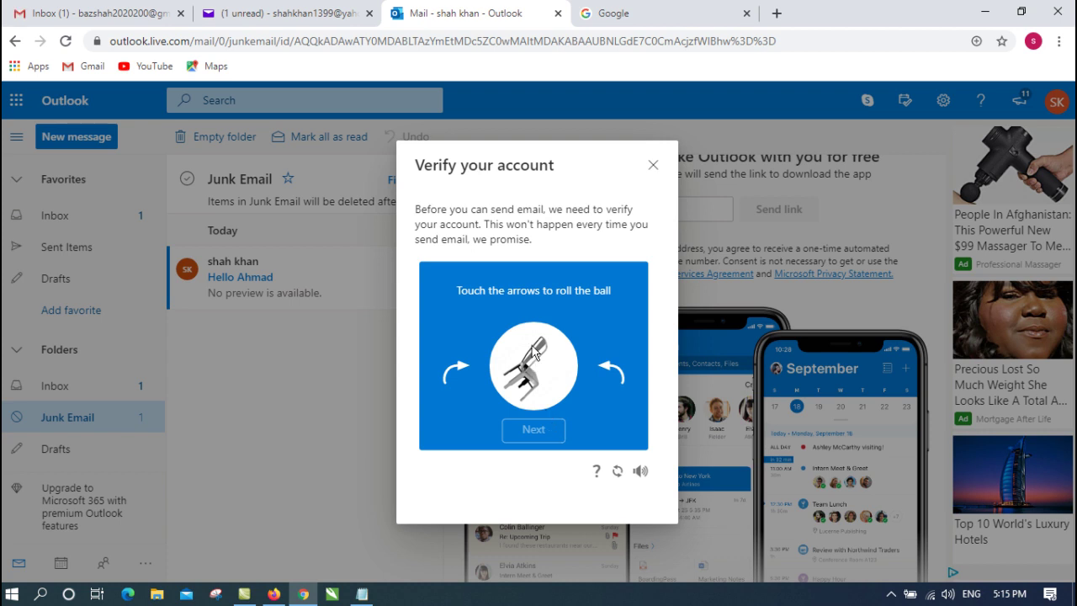
pyautogui.click(615, 367)
pyautogui.click(612, 357)
pyautogui.click(612, 360)
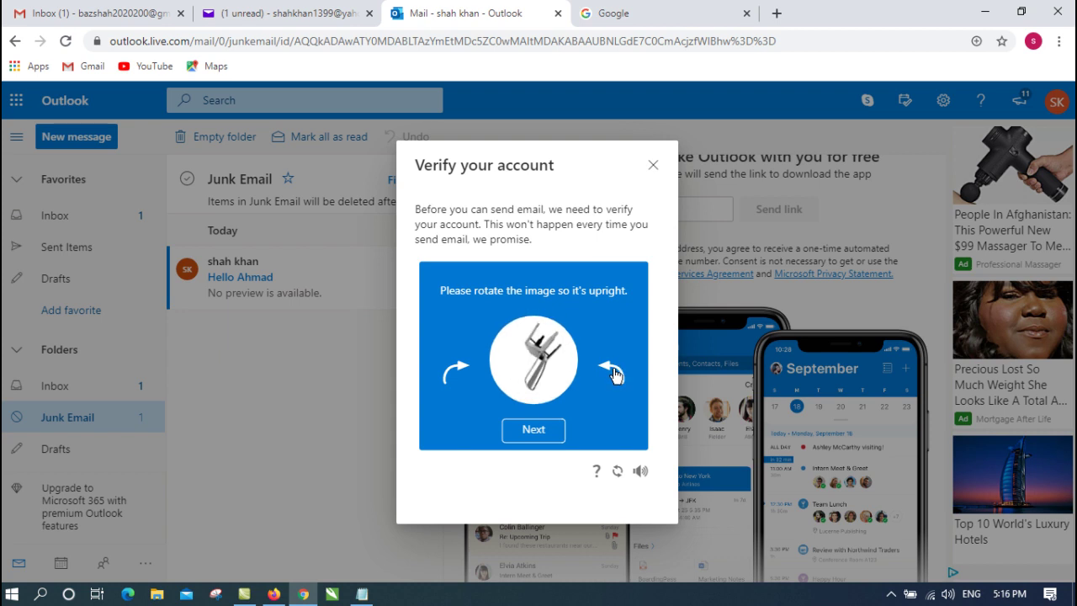
pyautogui.click(612, 362)
pyautogui.click(615, 362)
pyautogui.click(614, 363)
pyautogui.click(614, 363)
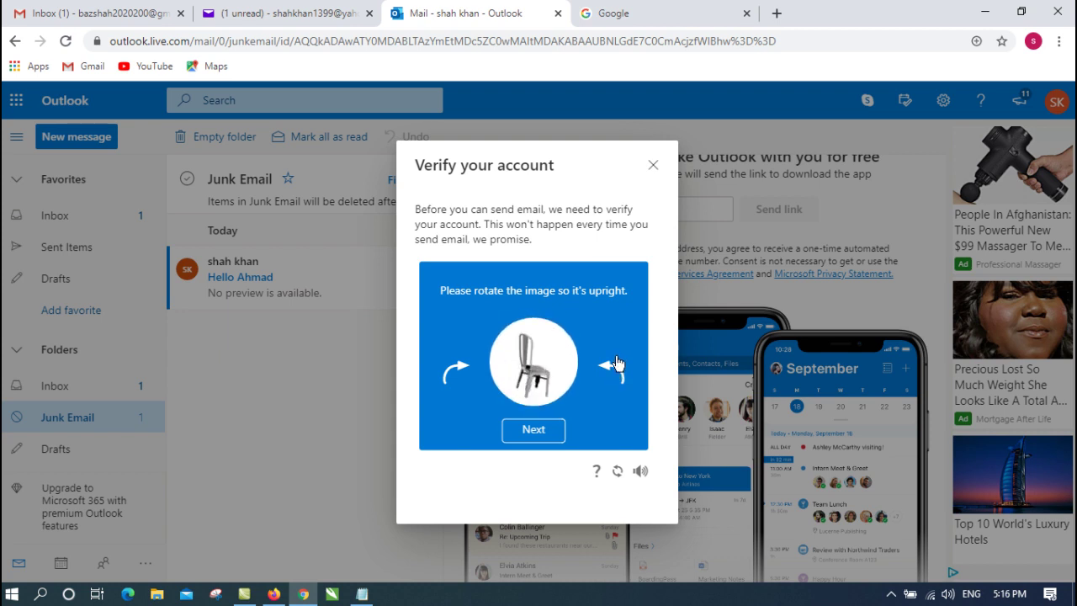
pyautogui.click(528, 436)
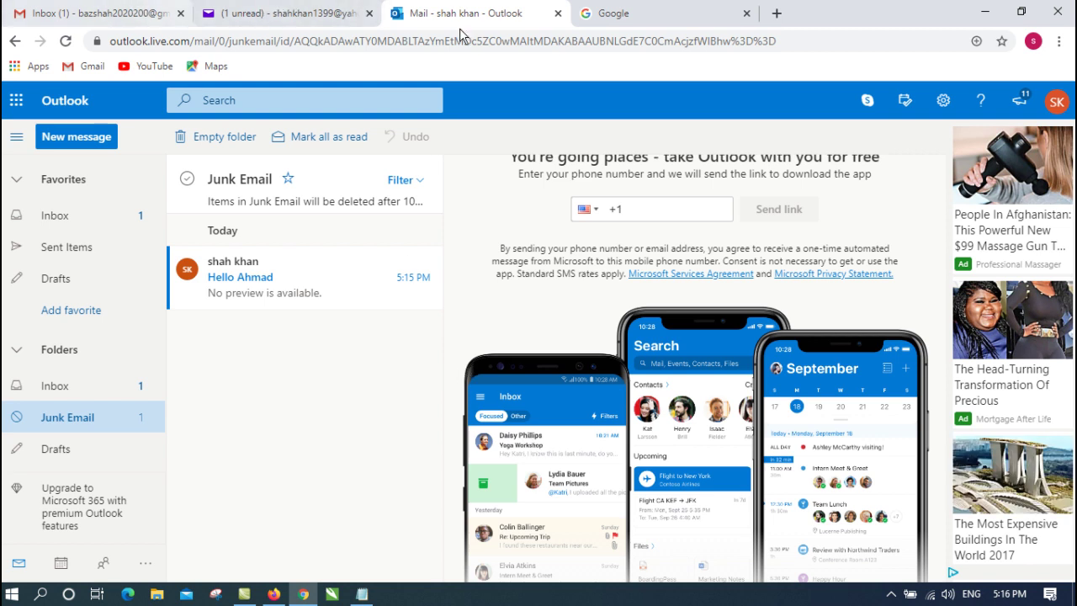
# Open the Outlook Team welcome message from the Outlook Inbox
pyautogui.click(70, 217)
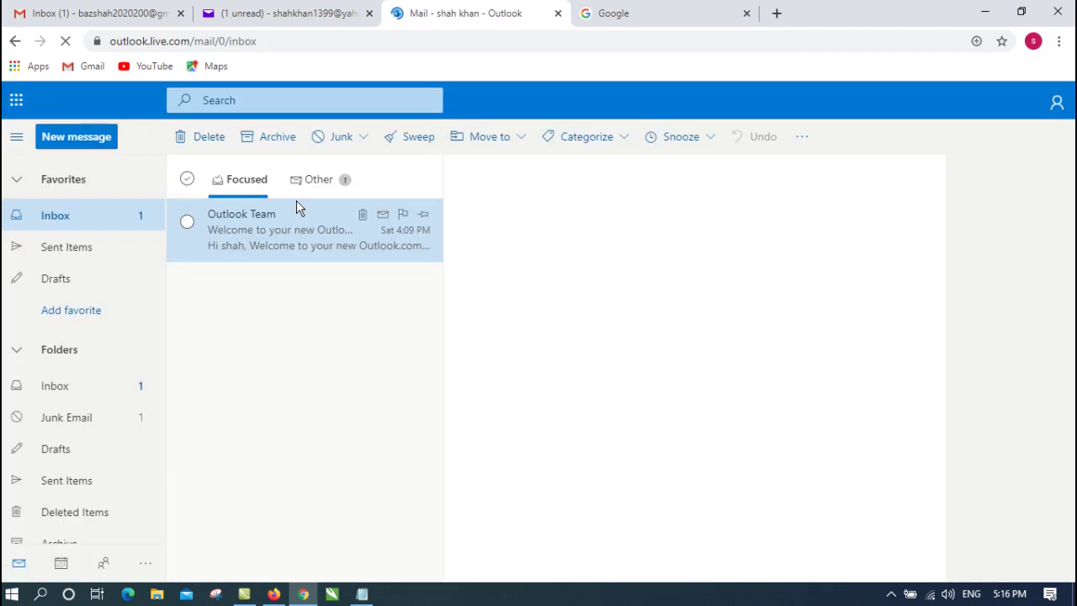
pyautogui.click(296, 202)
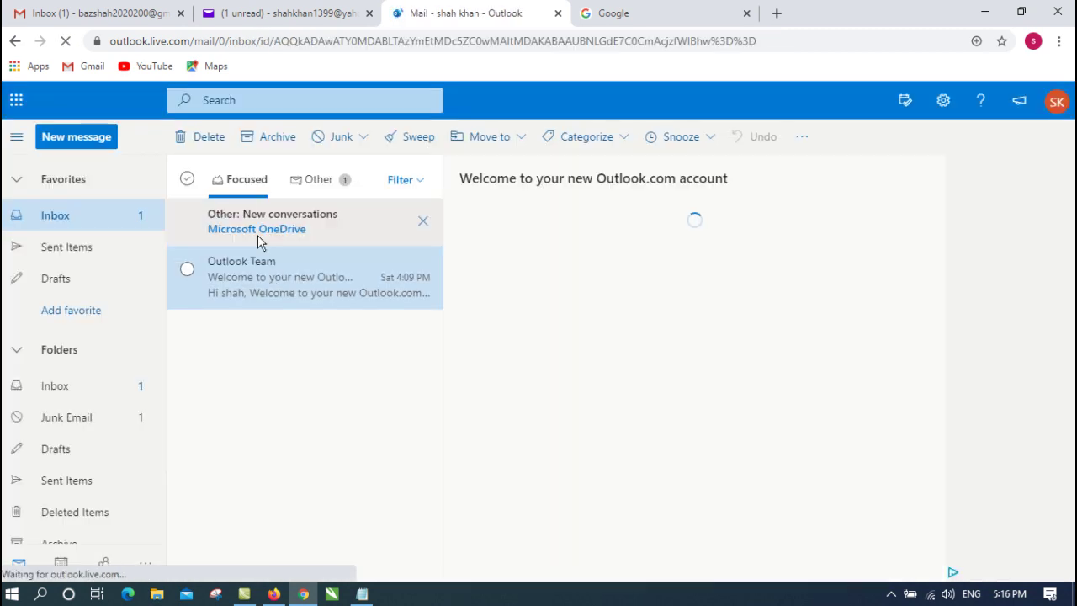